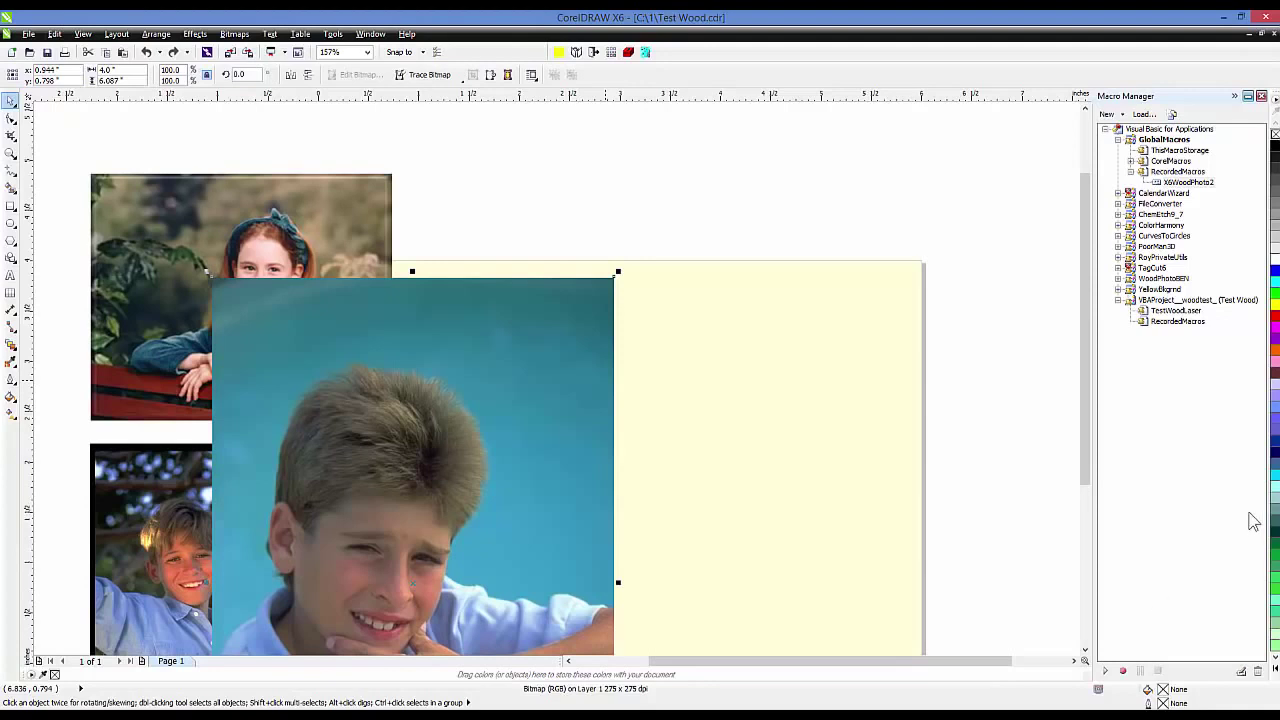
Duplicate the large photo of the boy beside the original and set the copy's width to 2.5 inches with proportions locked.
{"action": "mouse_move", "coordinate": [364, 542]}
{"action": "left_mouse_down"}
{"action": "mouse_move", "coordinate": [680, 437]}
{"action": "mouse_move", "coordinate": [694, 363]}
{"action": "mouse_move", "coordinate": [714, 360]}
{"action": "left_mouse_up"}
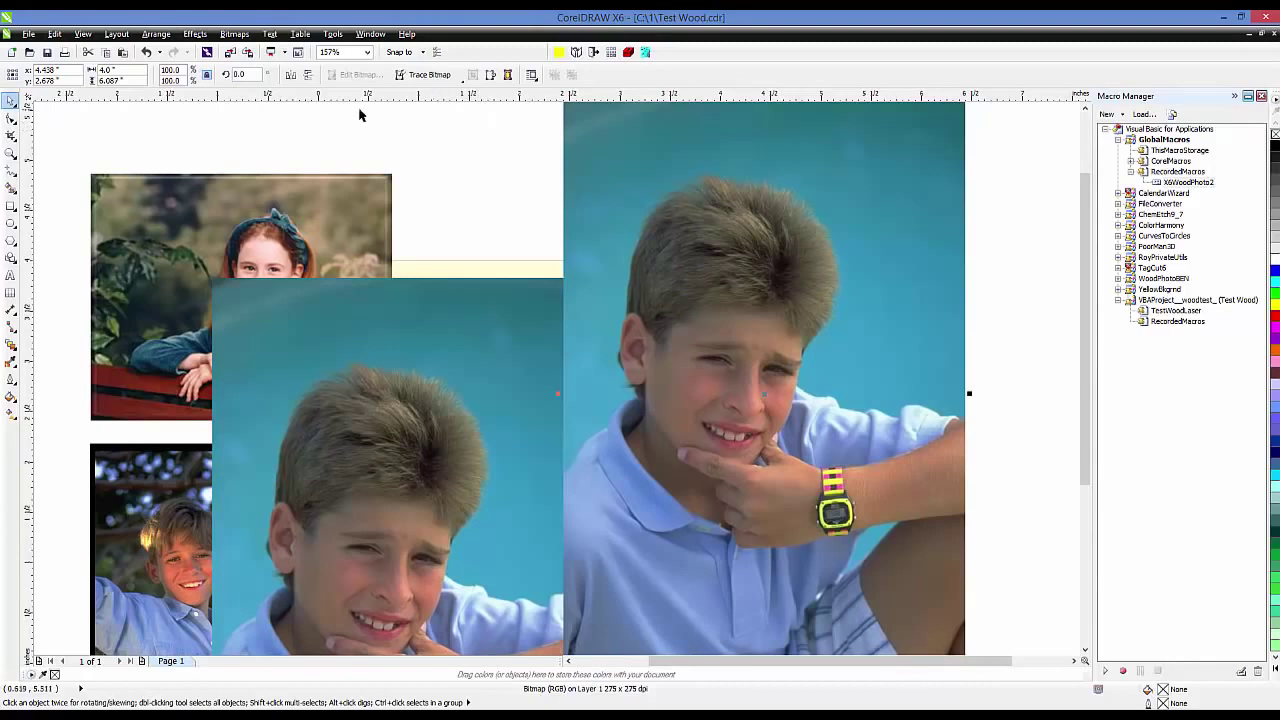
{"action": "left_click", "coordinate": [120, 70]}
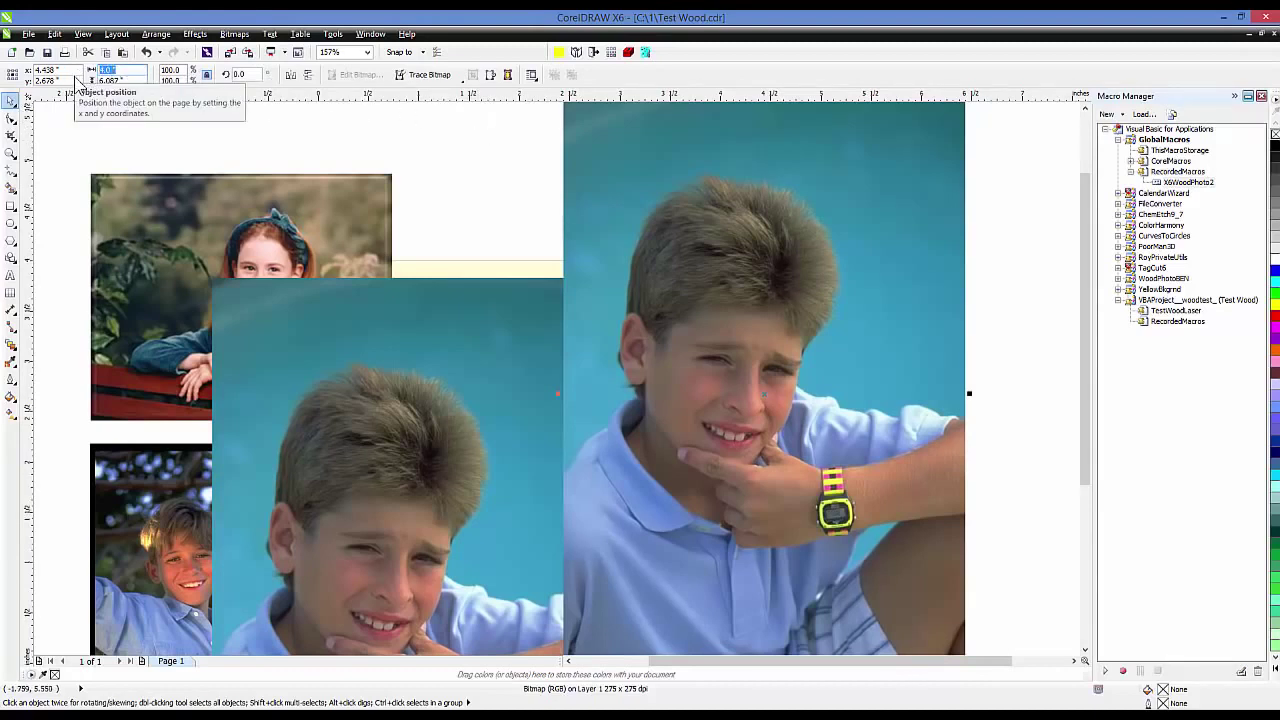
{"action": "type", "text": "2"}
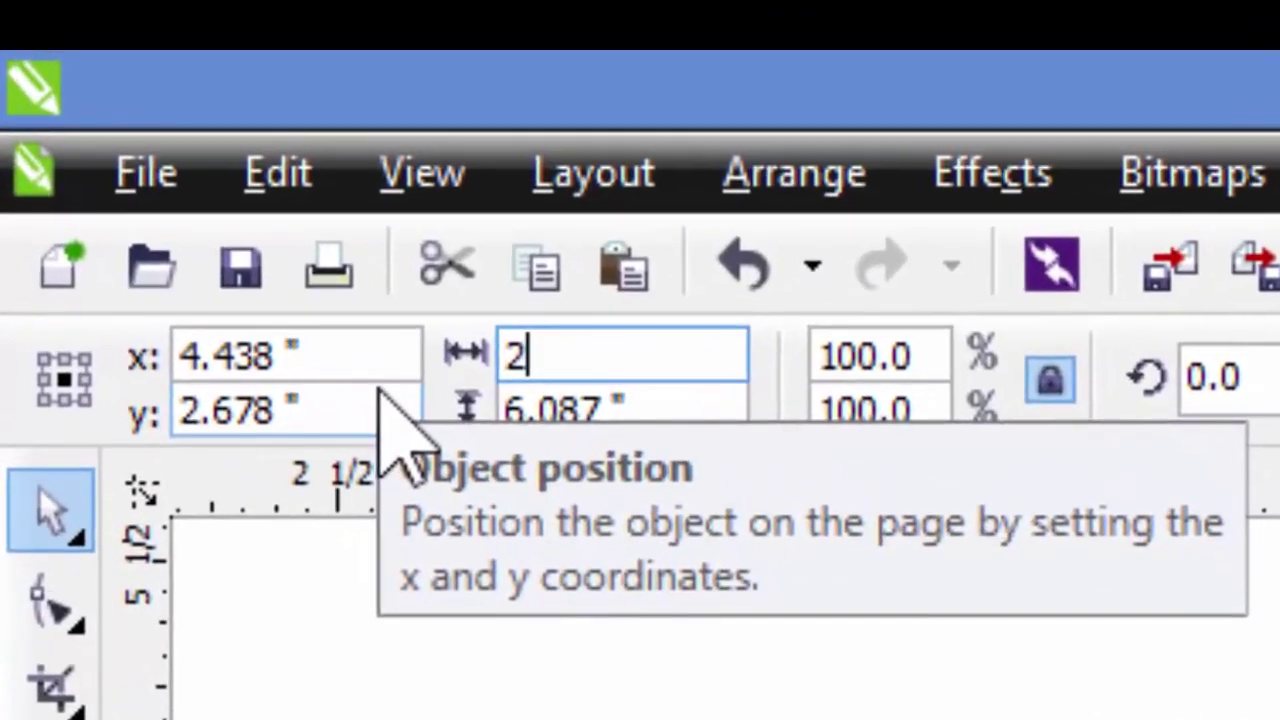
{"action": "type", "text": ".5"}
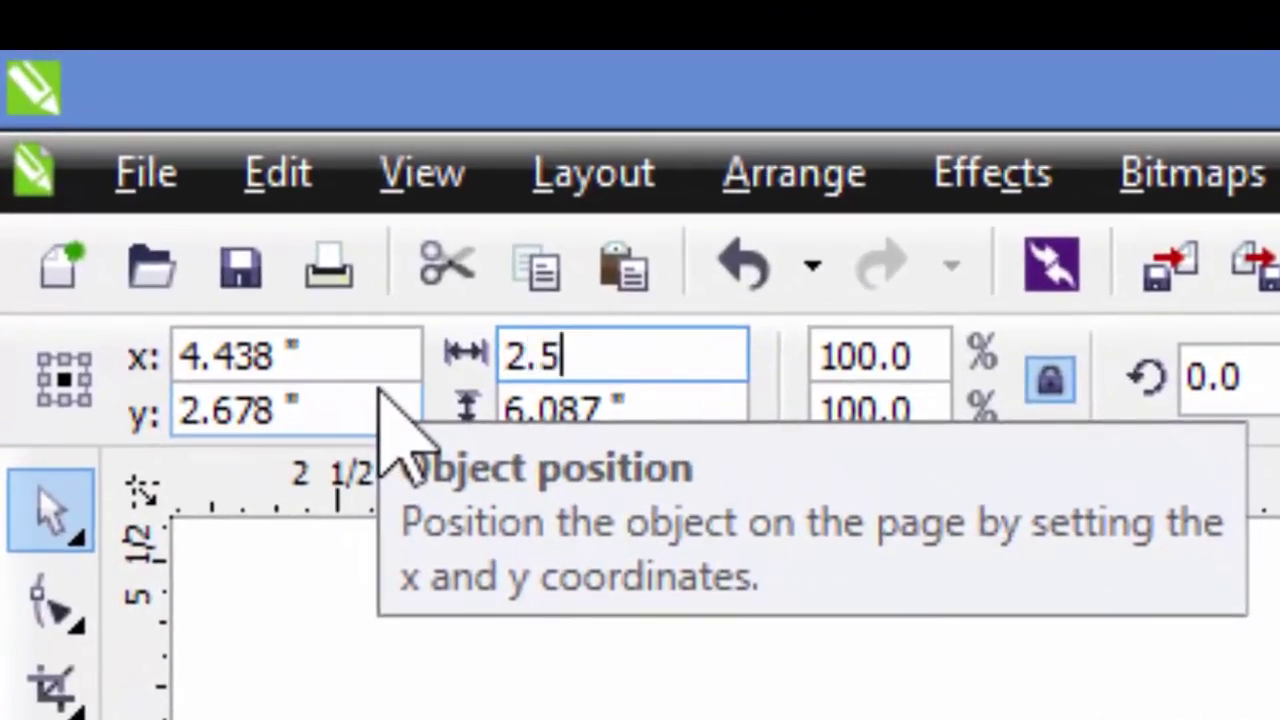
{"action": "key", "text": "Return"}
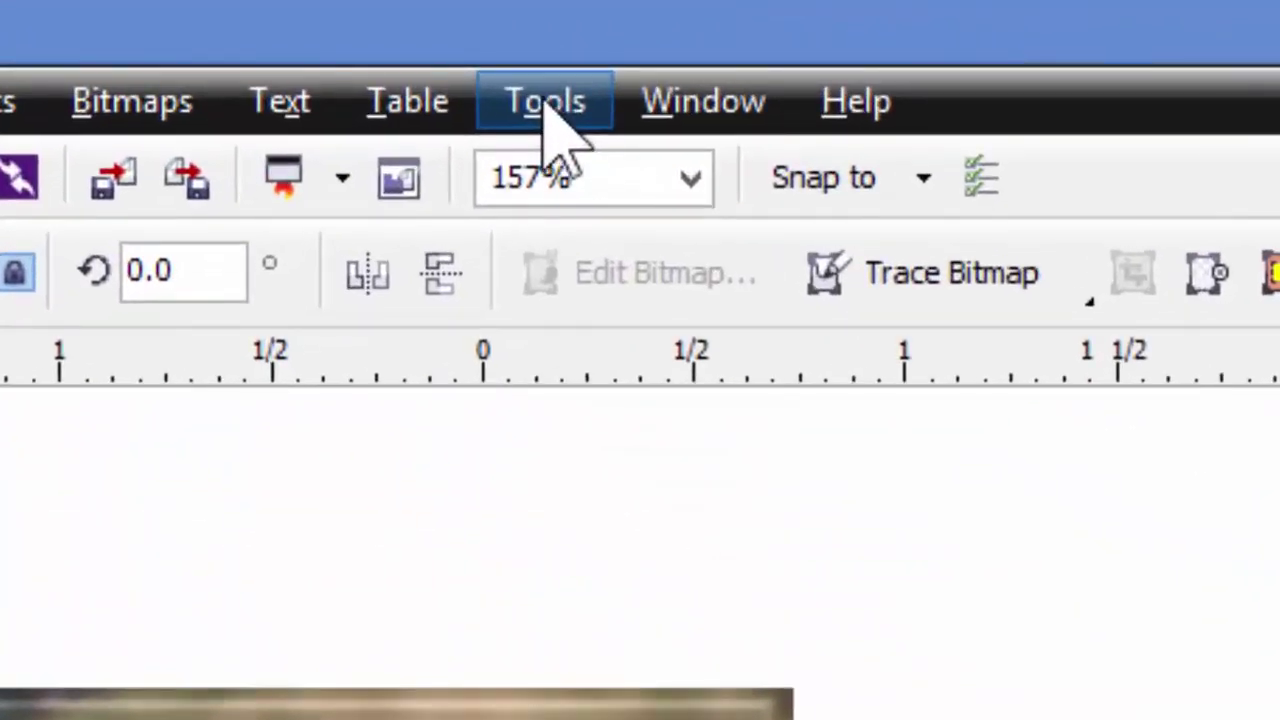
Start recording a macro named Woodphoto, saved in GlobalMacros.
{"action": "left_click", "coordinate": [546, 100]}
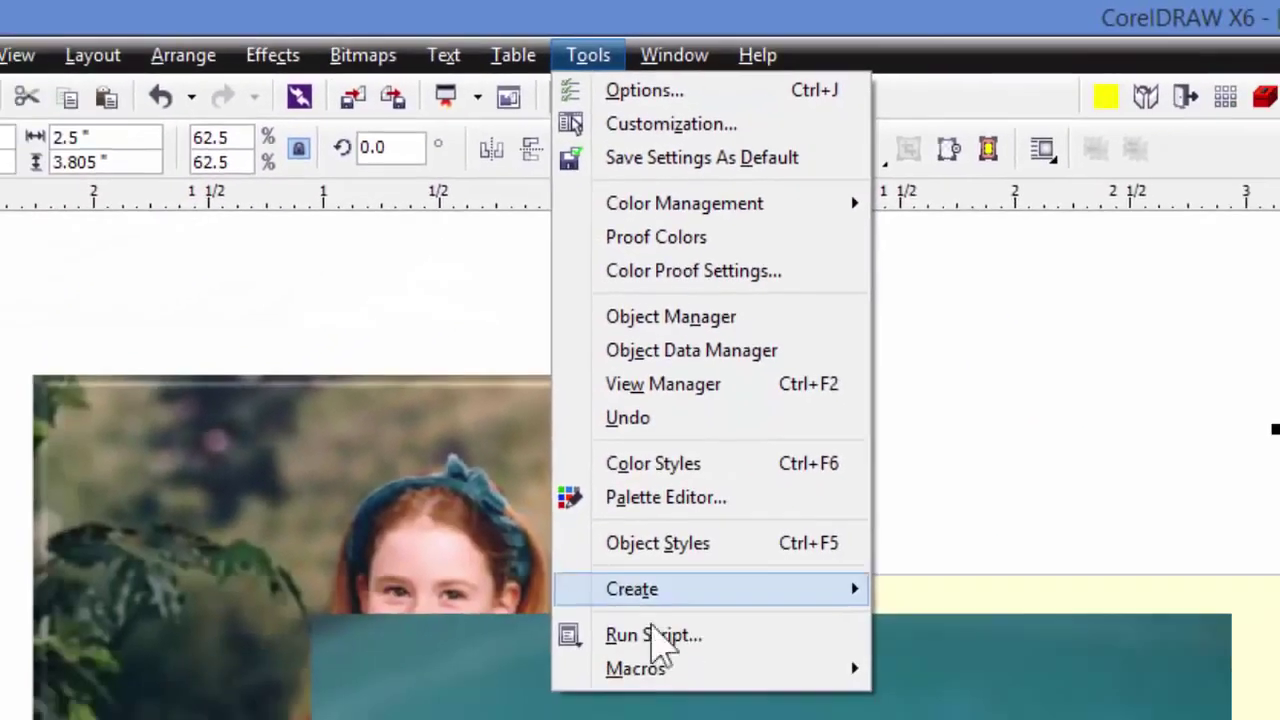
{"action": "mouse_move", "coordinate": [634, 672]}
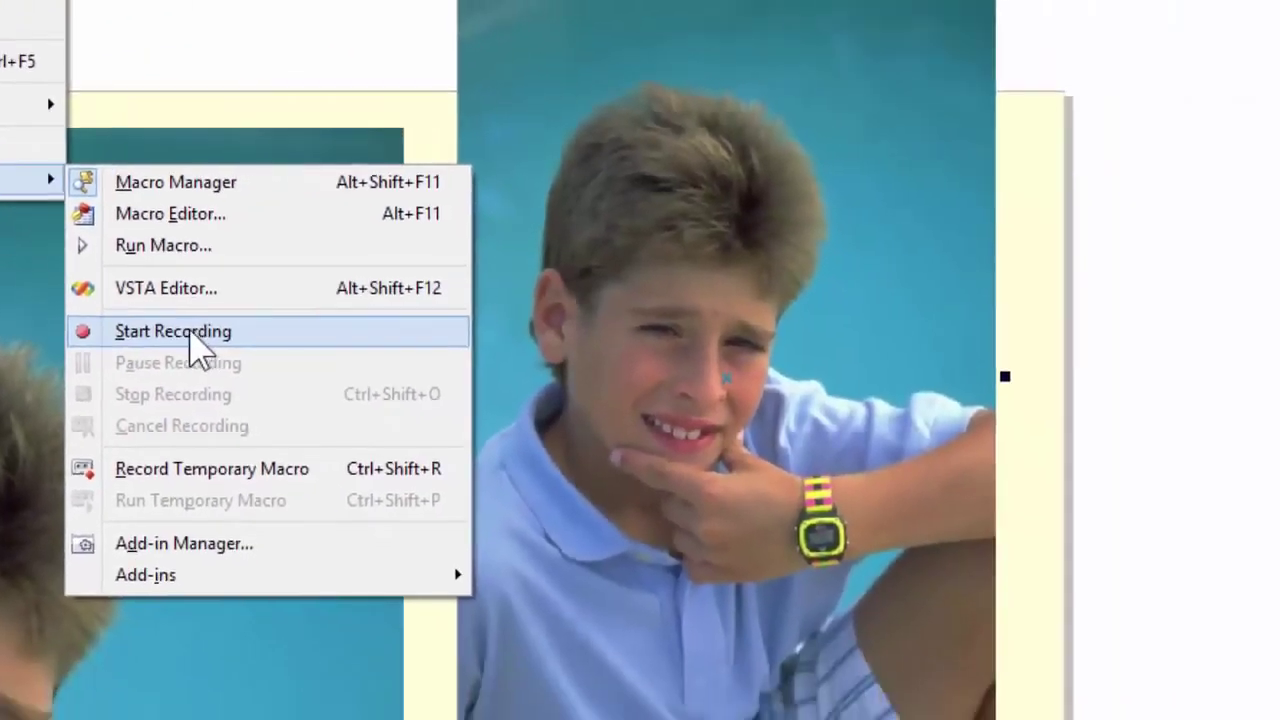
{"action": "left_click", "coordinate": [191, 333]}
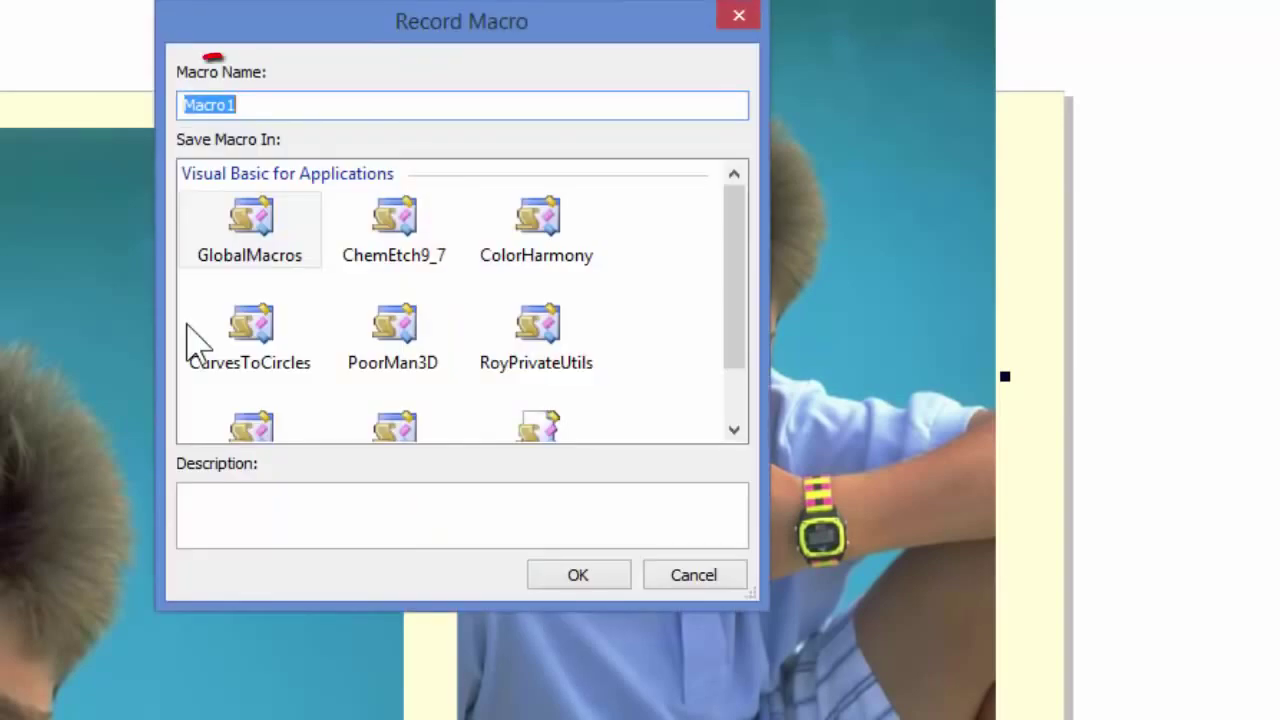
{"action": "type", "text": "Wo"}
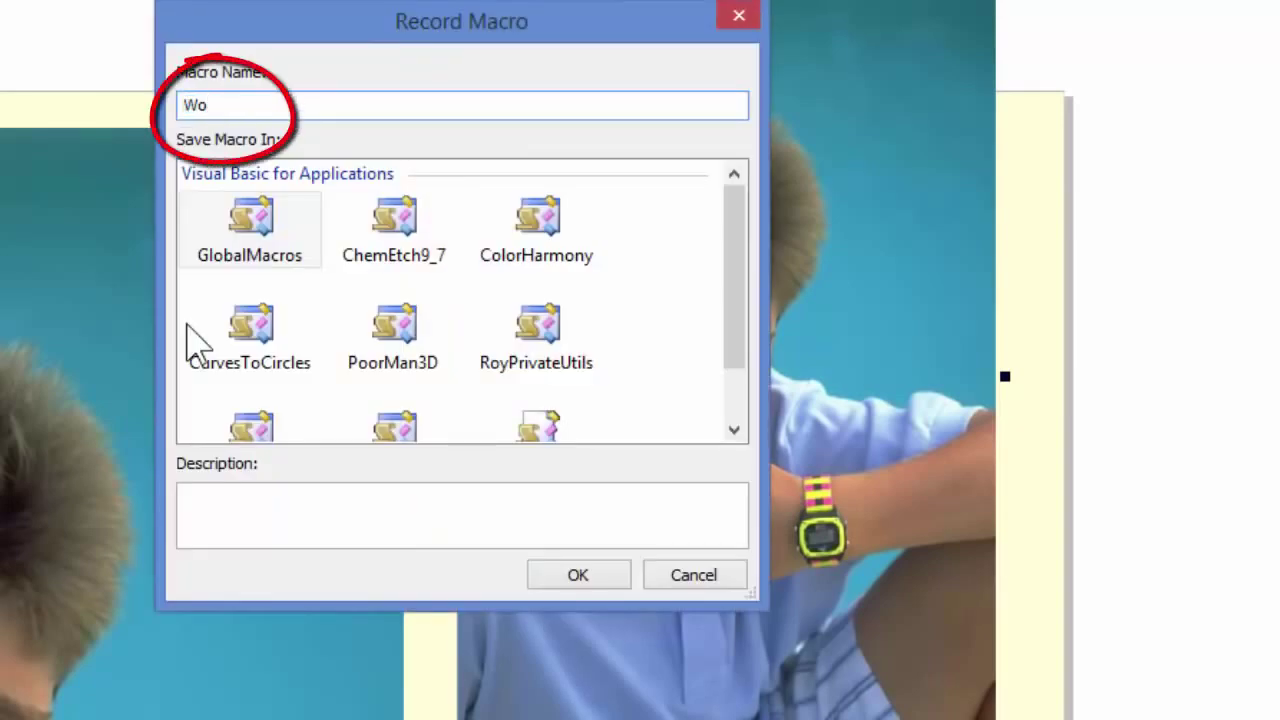
{"action": "type", "text": "odphoto"}
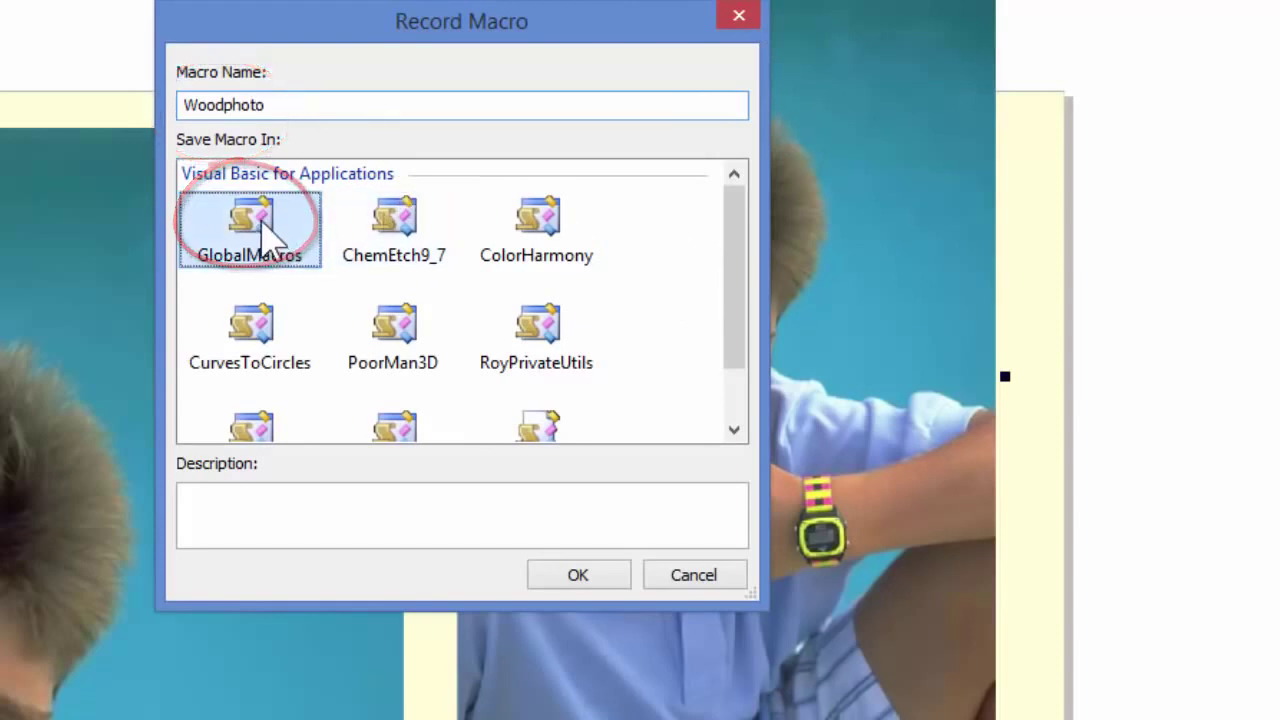
{"action": "key", "text": "Return"}
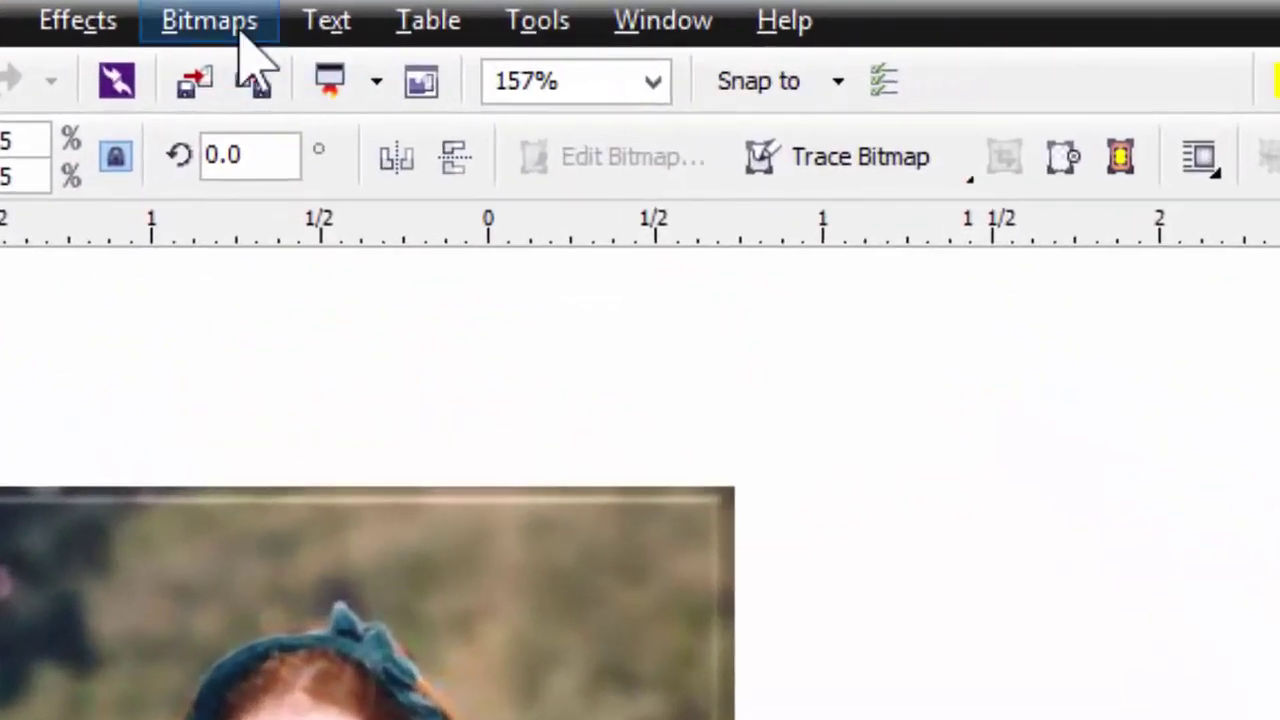
Resample the copied photo to 600 dpi horizontally and vertically, keeping anti-alias and the aspect ratio on.
{"action": "left_click", "coordinate": [238, 38]}
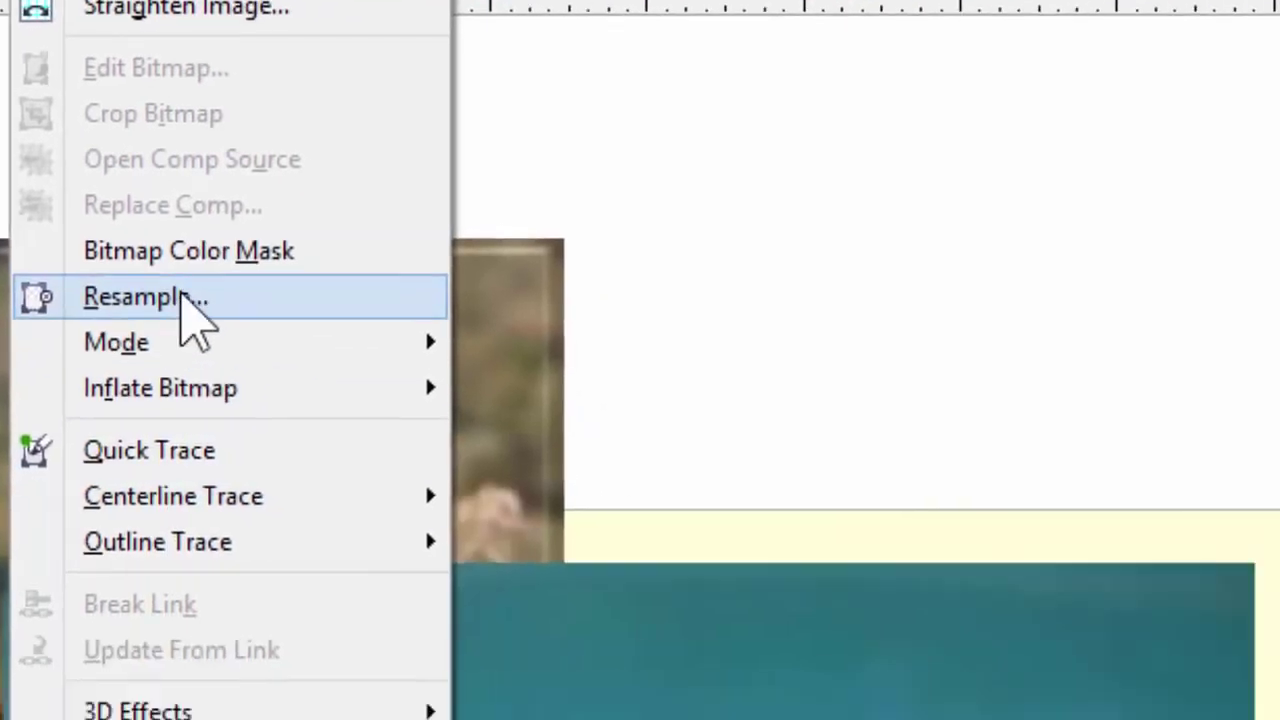
{"action": "left_click", "coordinate": [183, 298]}
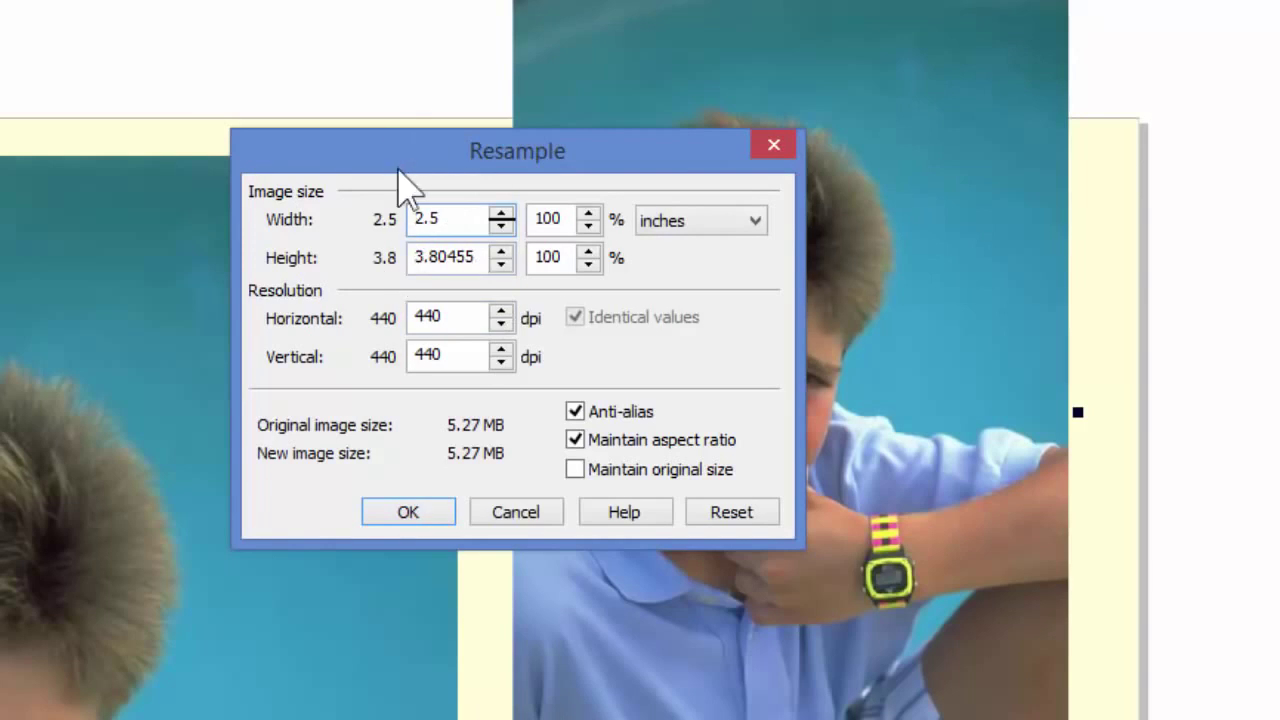
{"action": "left_click", "coordinate": [468, 322]}
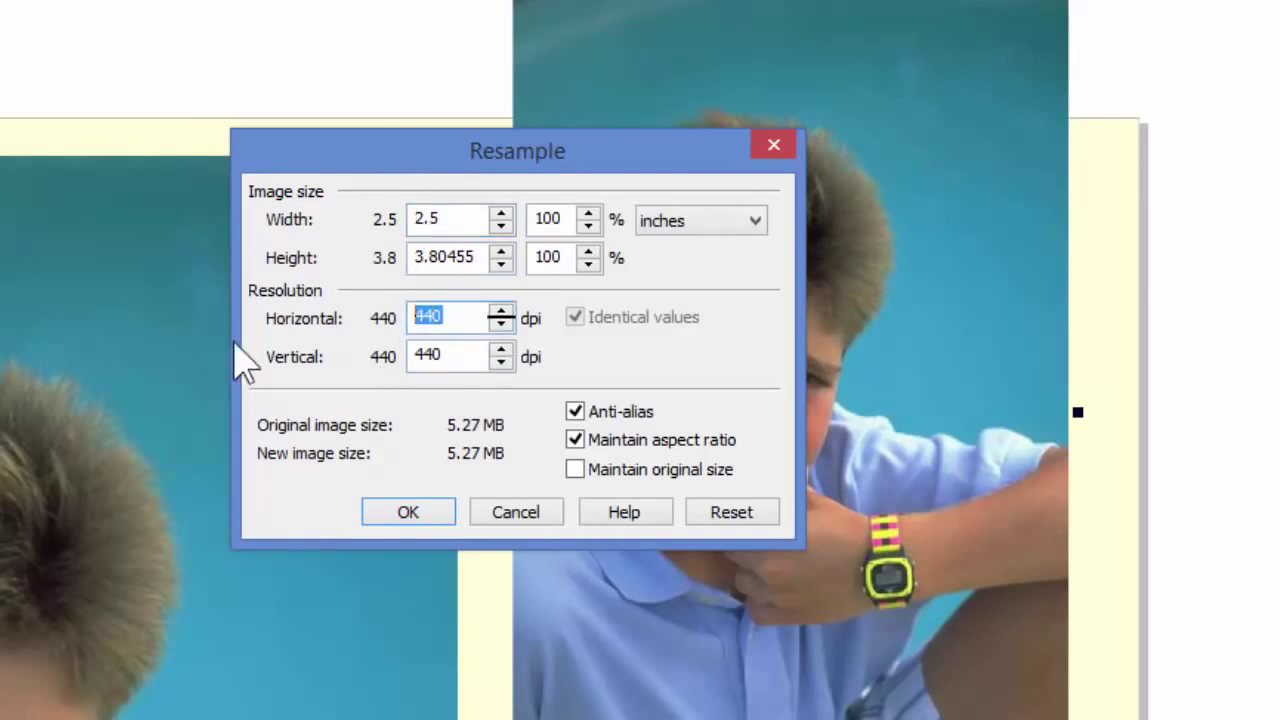
{"action": "key", "text": "BackSpace"}
{"action": "type", "text": "600"}
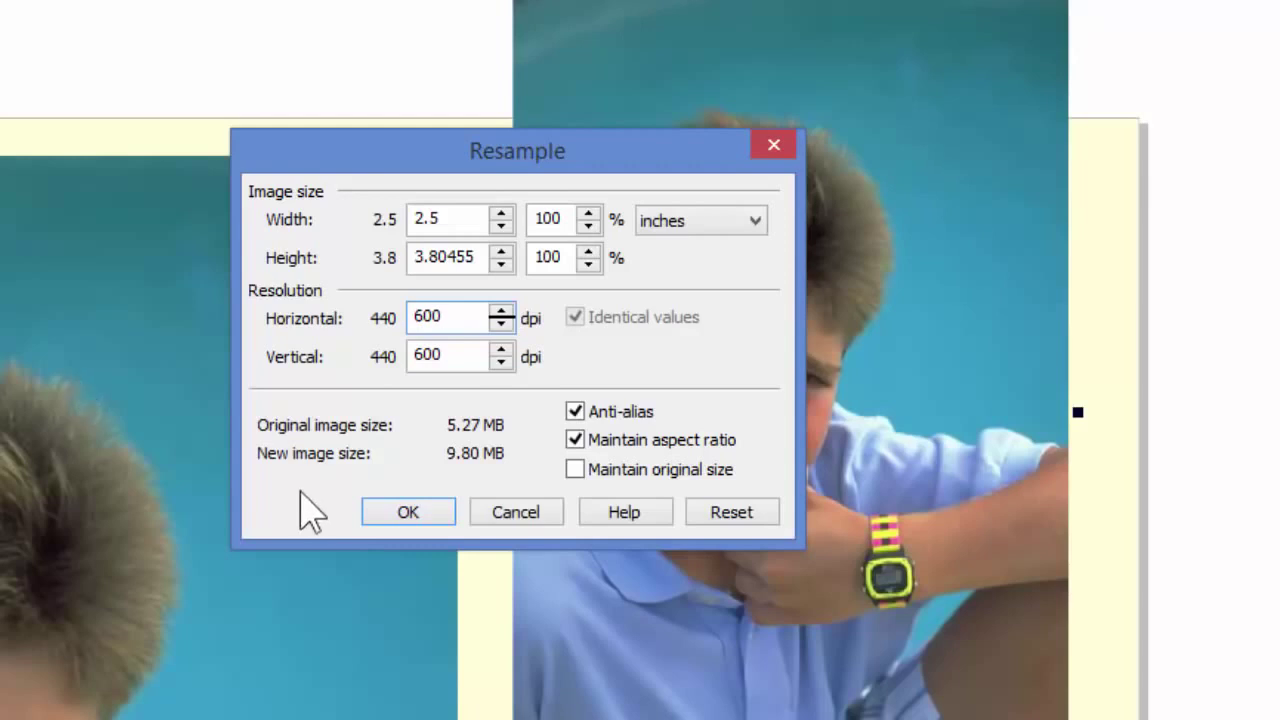
{"action": "left_click", "coordinate": [404, 511]}
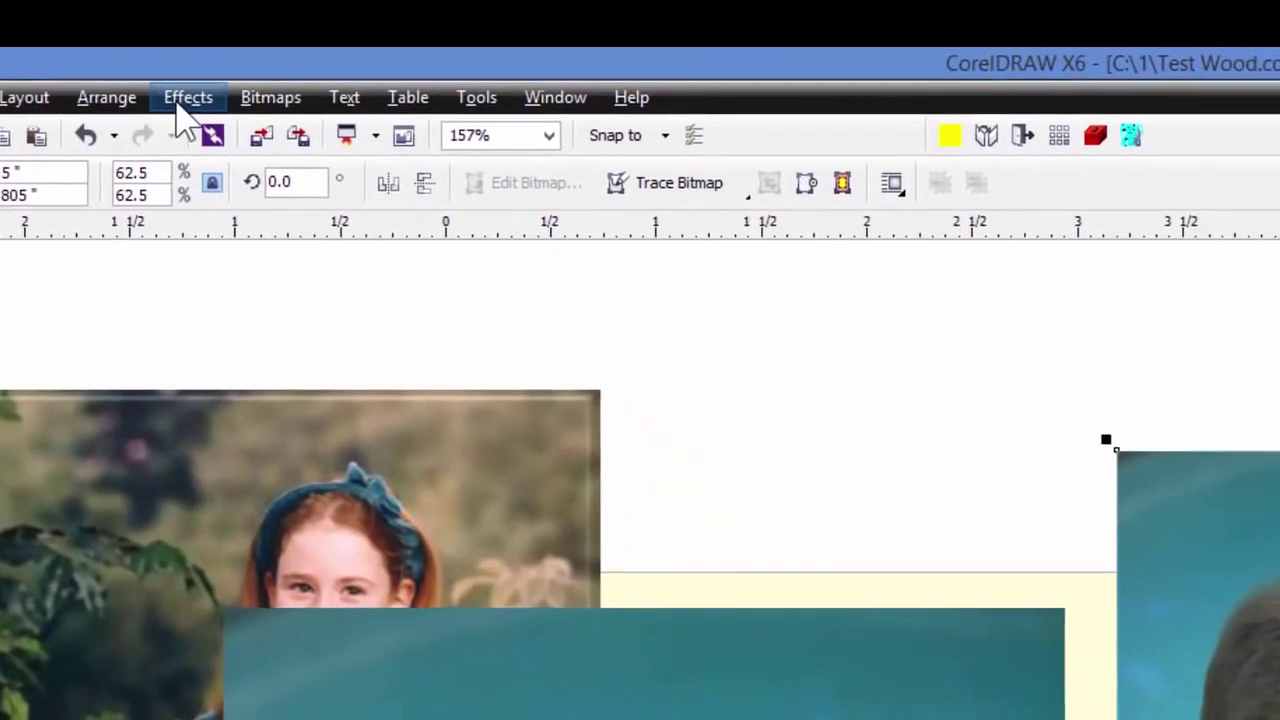
Apply a Gamma adjustment with a value of 3.5 to the copied photo.
{"action": "left_click", "coordinate": [175, 99]}
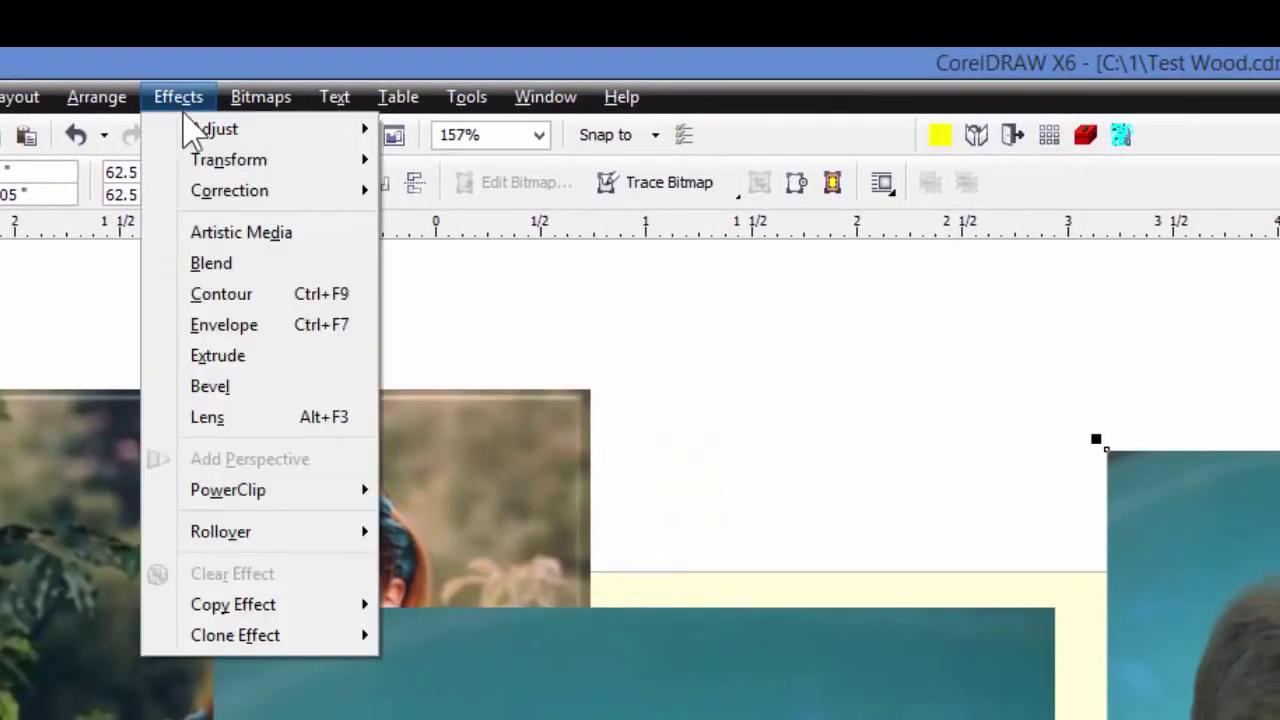
{"action": "mouse_move", "coordinate": [200, 140]}
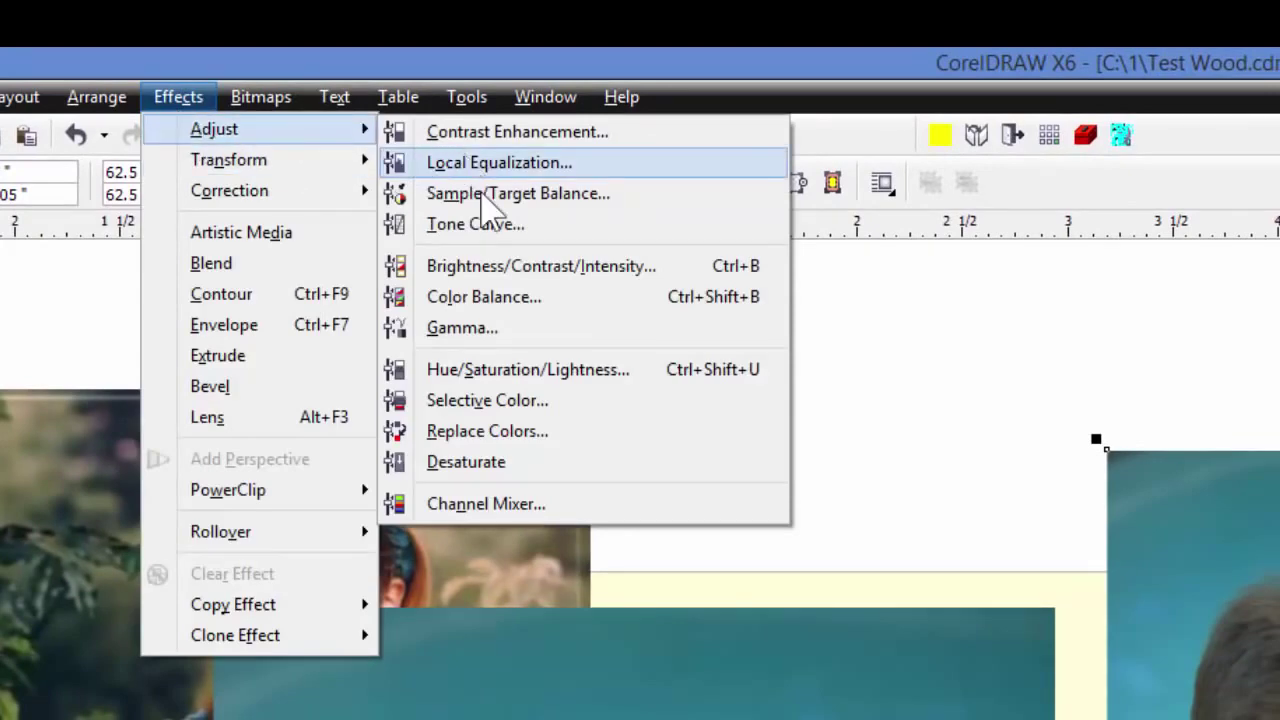
{"action": "left_click", "coordinate": [460, 328]}
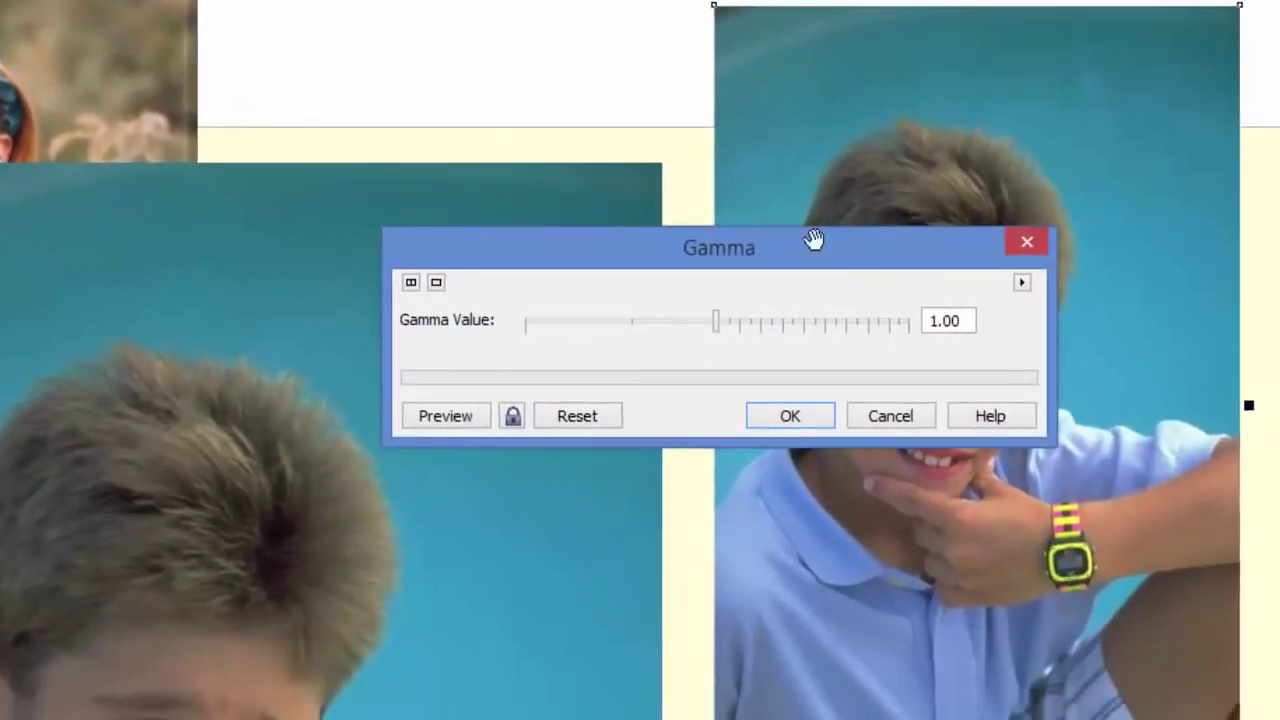
{"action": "left_click", "coordinate": [929, 320]}
{"action": "double_click", "coordinate": [929, 320]}
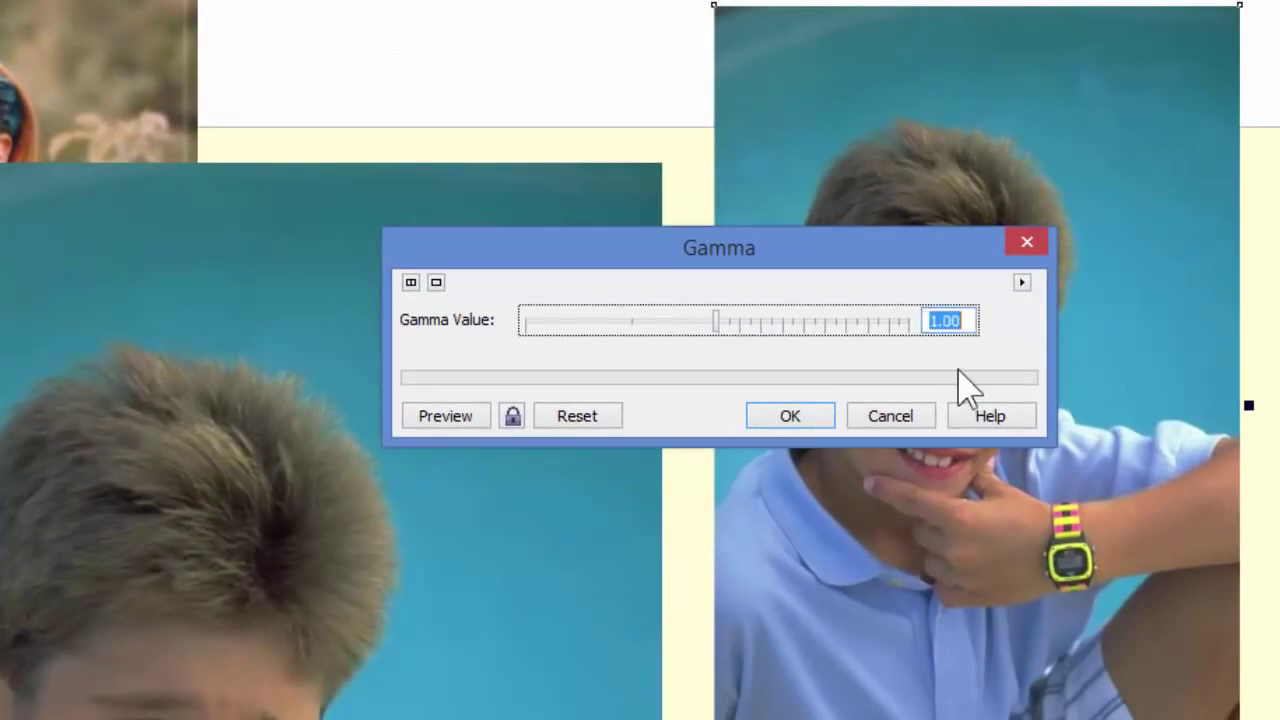
{"action": "type", "text": "3.5"}
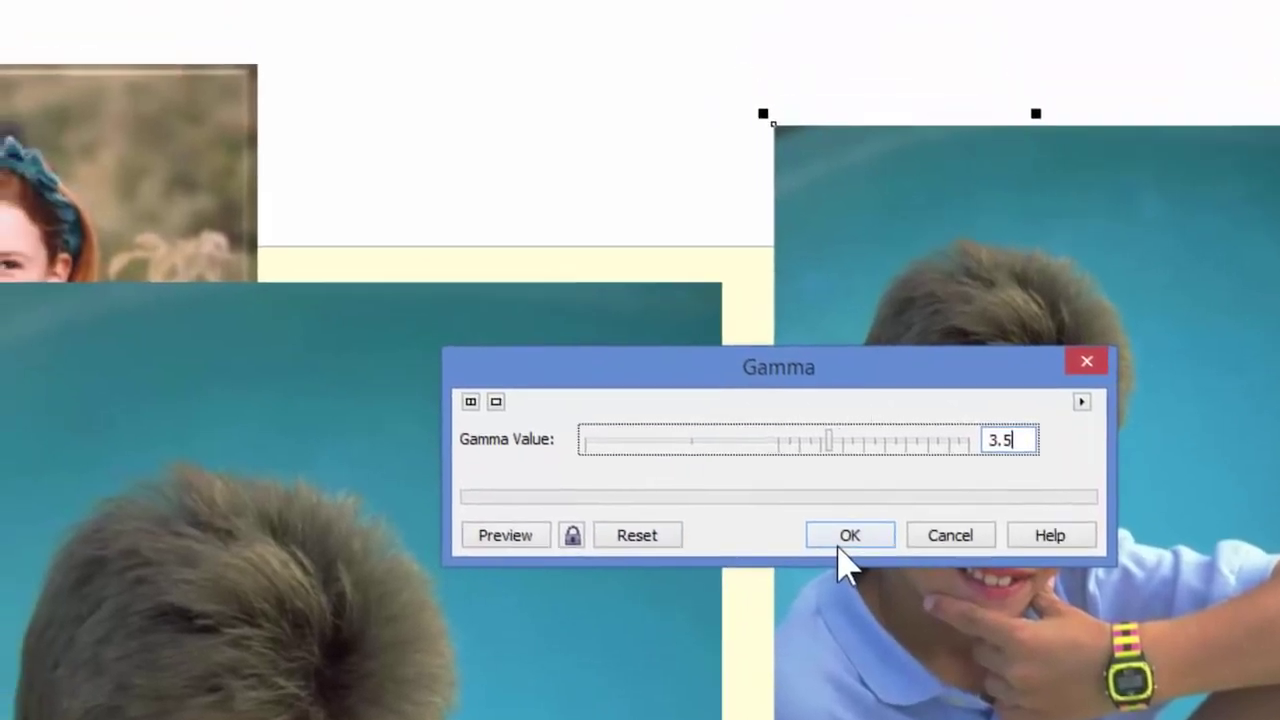
{"action": "left_click", "coordinate": [780, 418]}
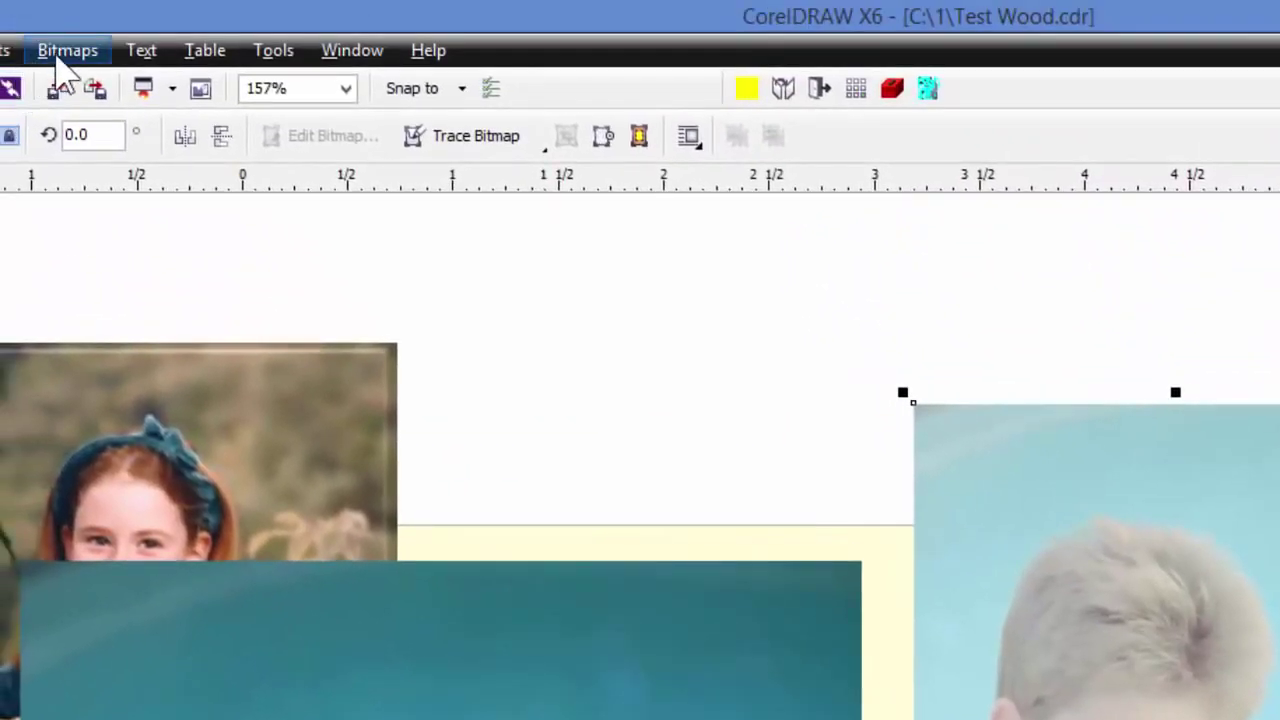
Apply an Unsharp Mask to the copied photo with a percentage of 500 and a radius of 20.
{"action": "left_click", "coordinate": [66, 50]}
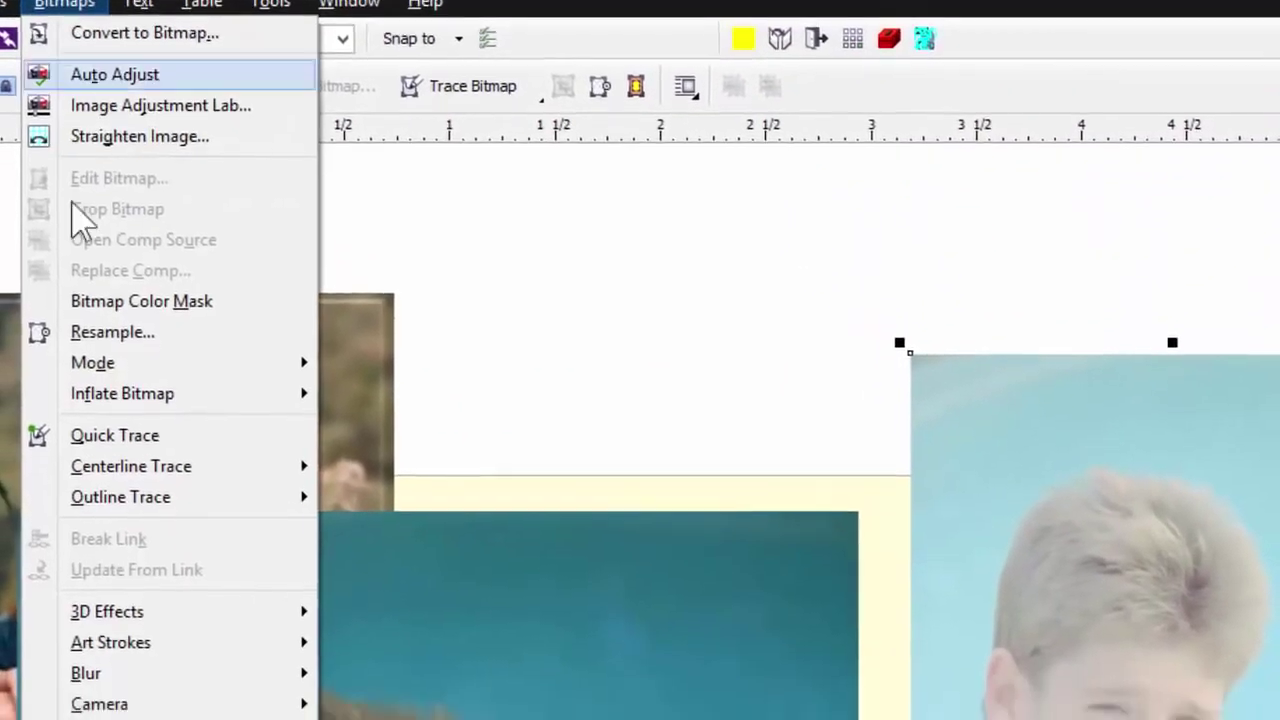
{"action": "mouse_move", "coordinate": [90, 700]}
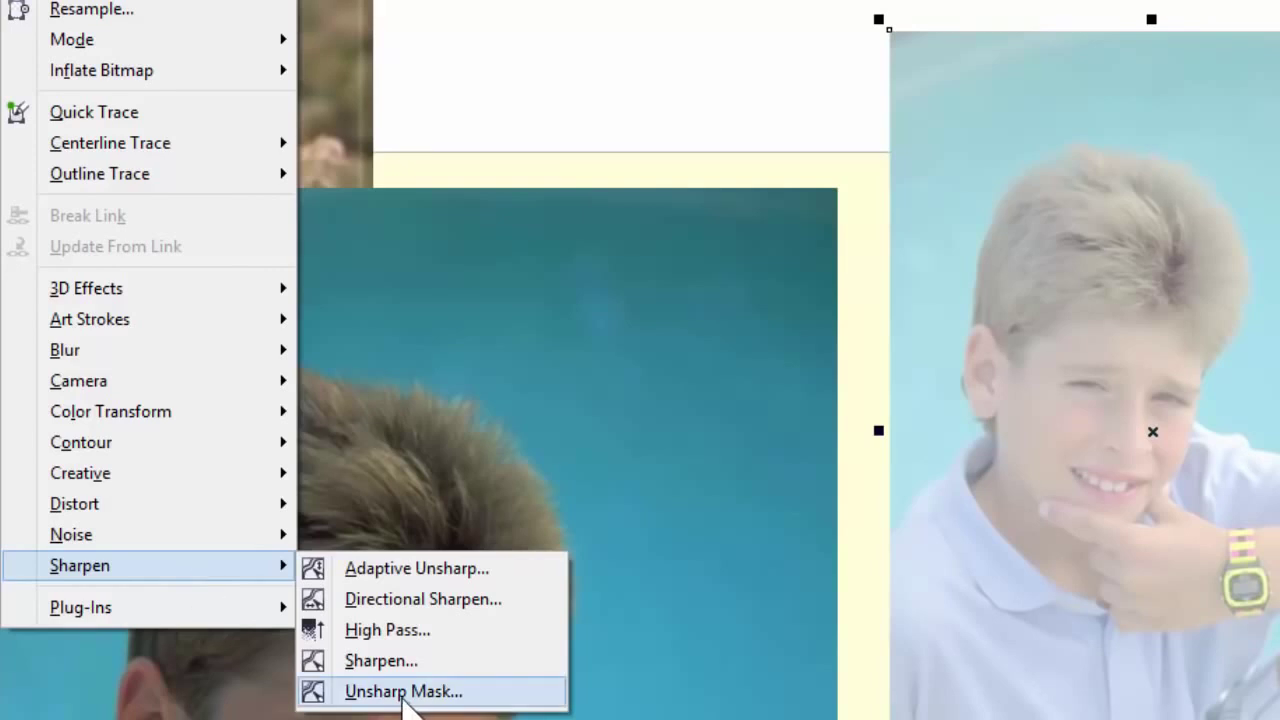
{"action": "left_click", "coordinate": [406, 700]}
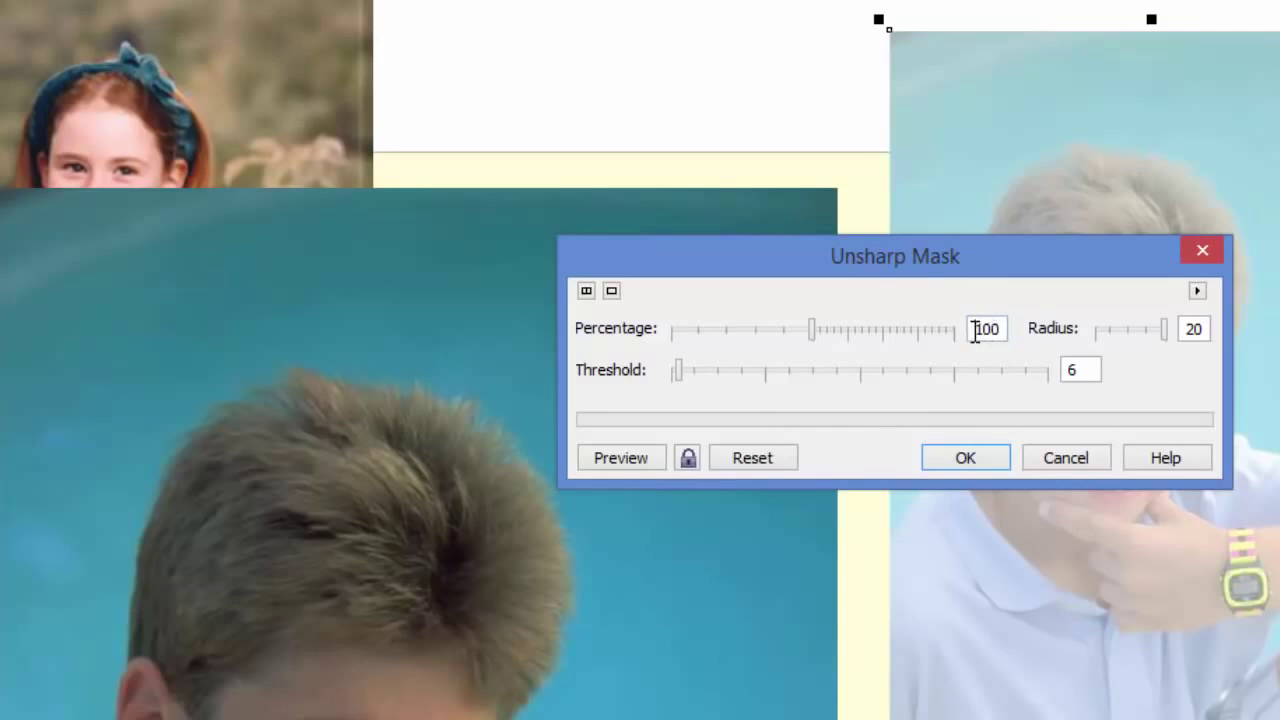
{"action": "left_click_drag", "start_coordinate": [974, 331], "coordinate": [1010, 340]}
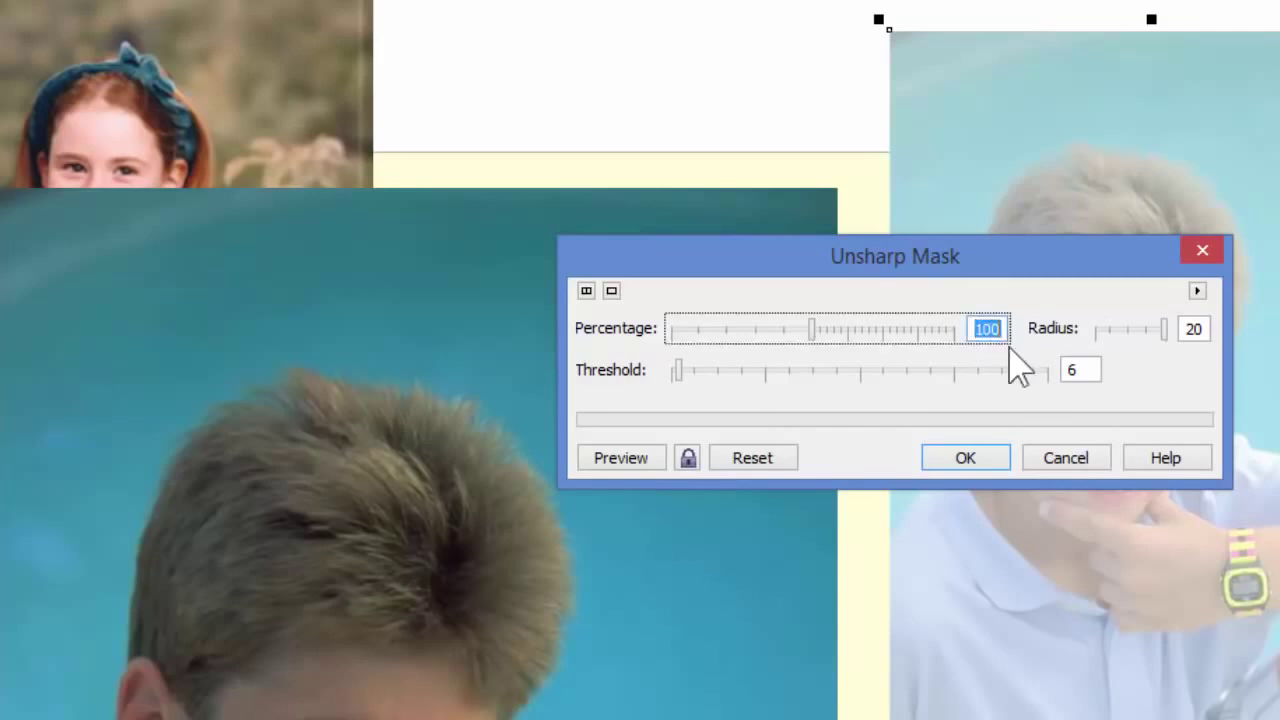
{"action": "type", "text": "500"}
{"action": "double_click", "coordinate": [1080, 370]}
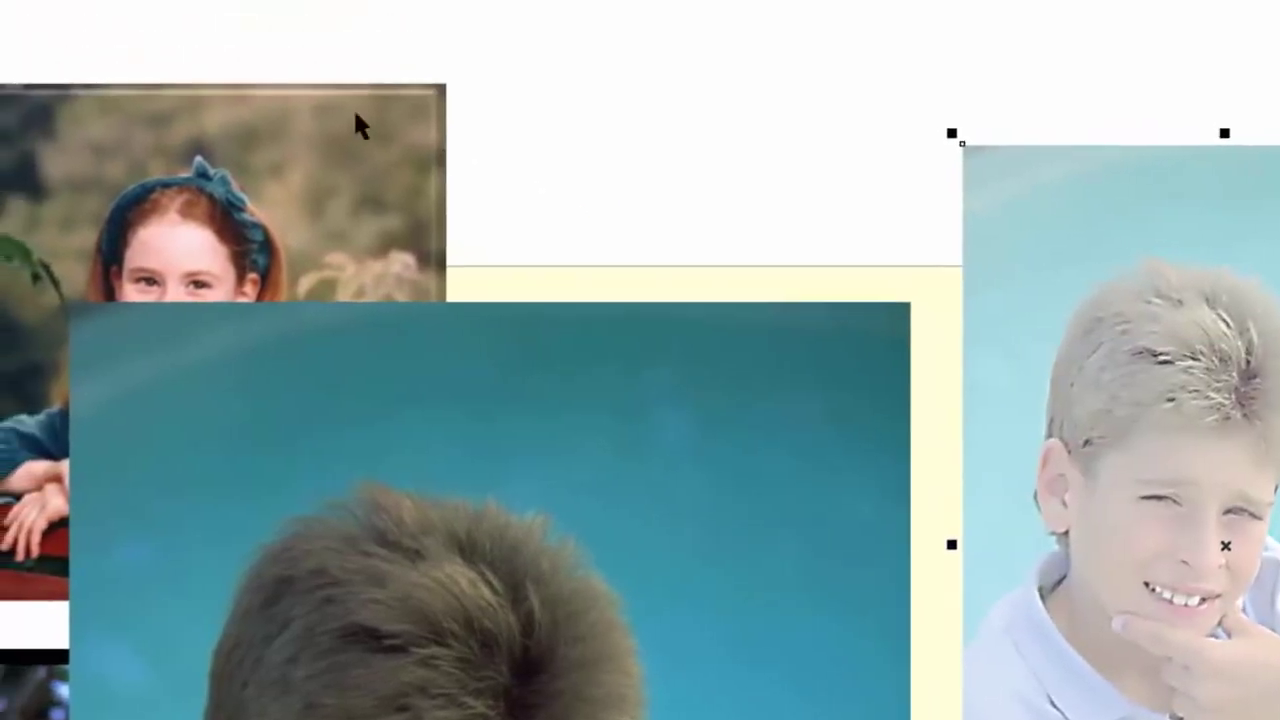
Apply the Sharpen effect to the copied photo with edge level 100%, threshold 70 and Preserve Colors on.
{"action": "key", "text": "alt+b"}
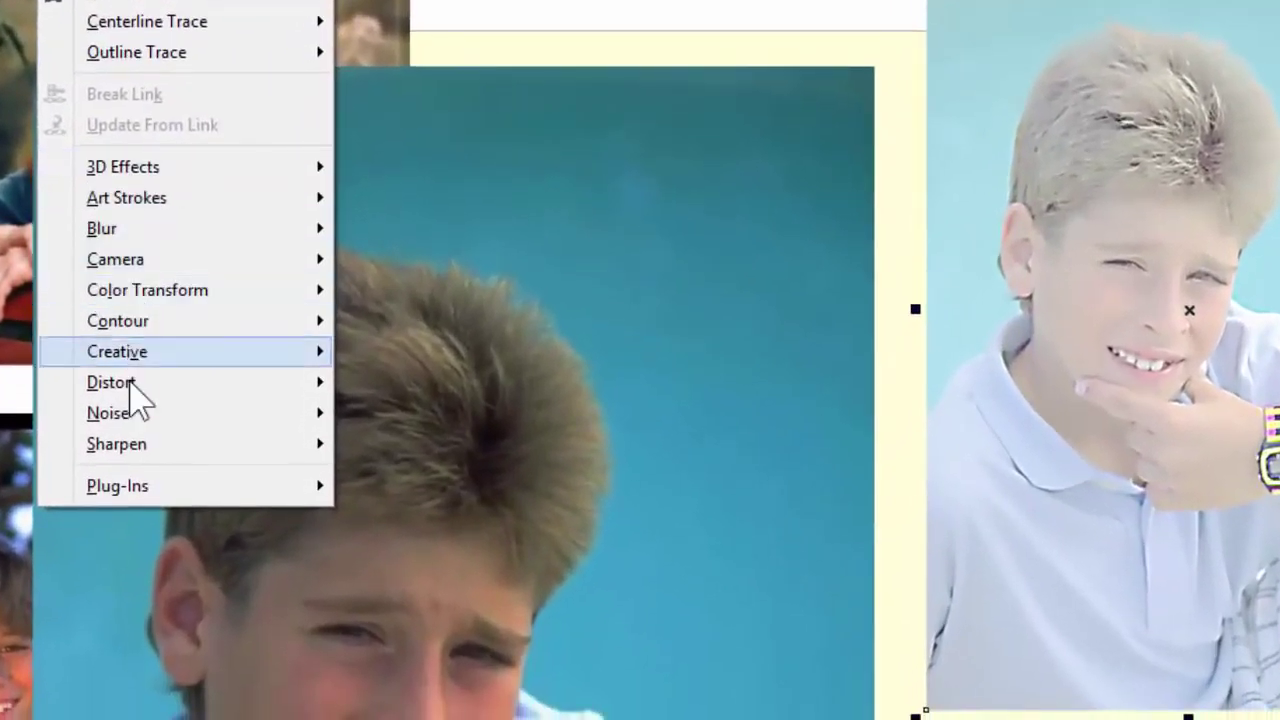
{"action": "mouse_move", "coordinate": [132, 452]}
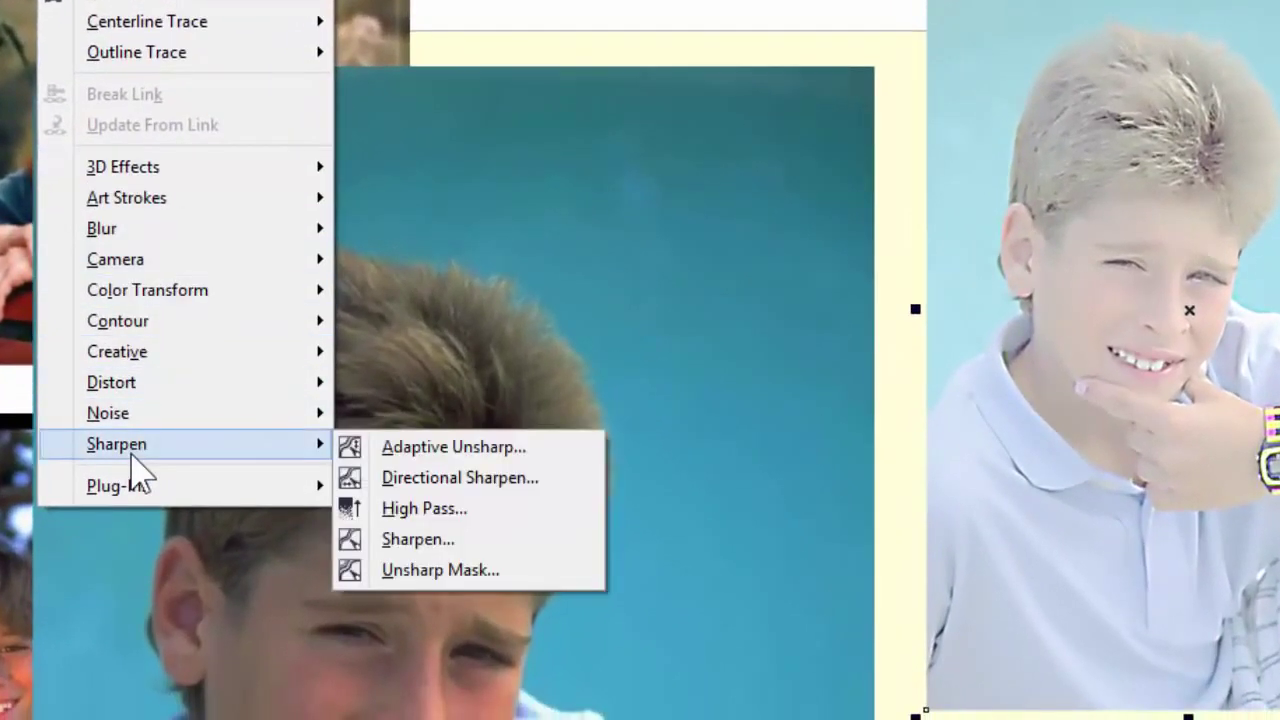
{"action": "left_click", "coordinate": [420, 539]}
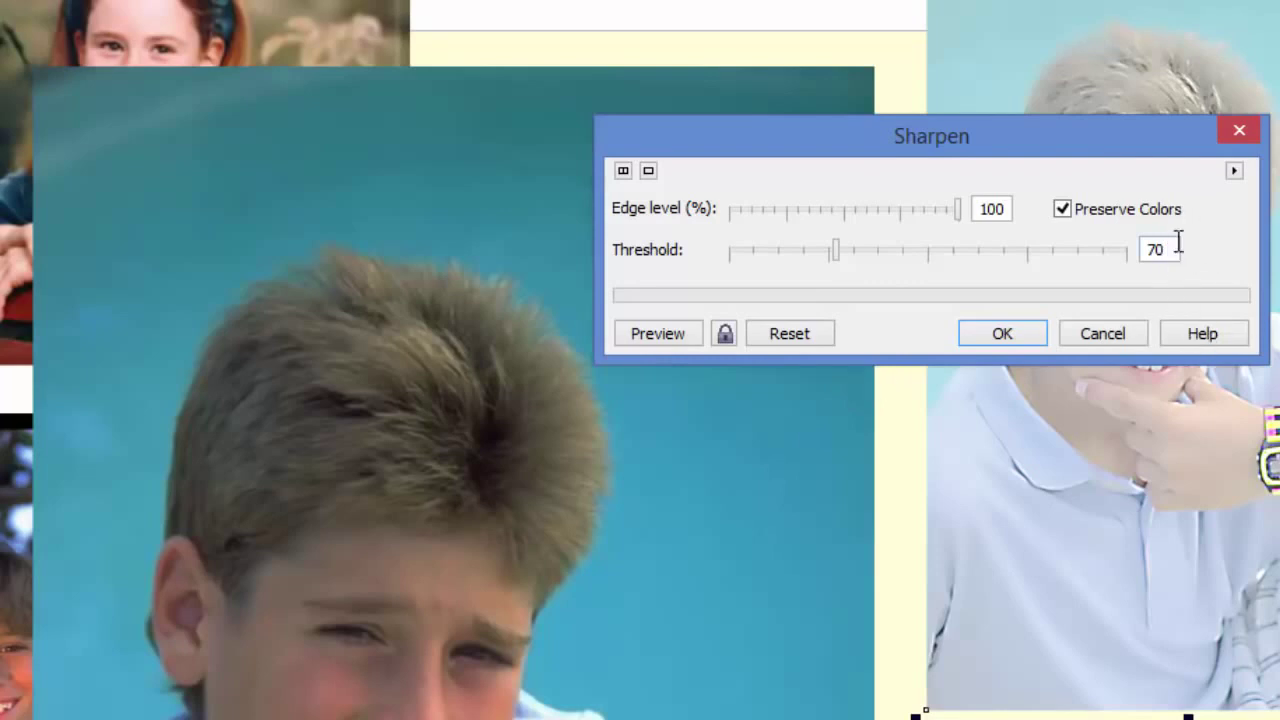
{"action": "left_click_drag", "start_coordinate": [1179, 243], "coordinate": [1057, 251]}
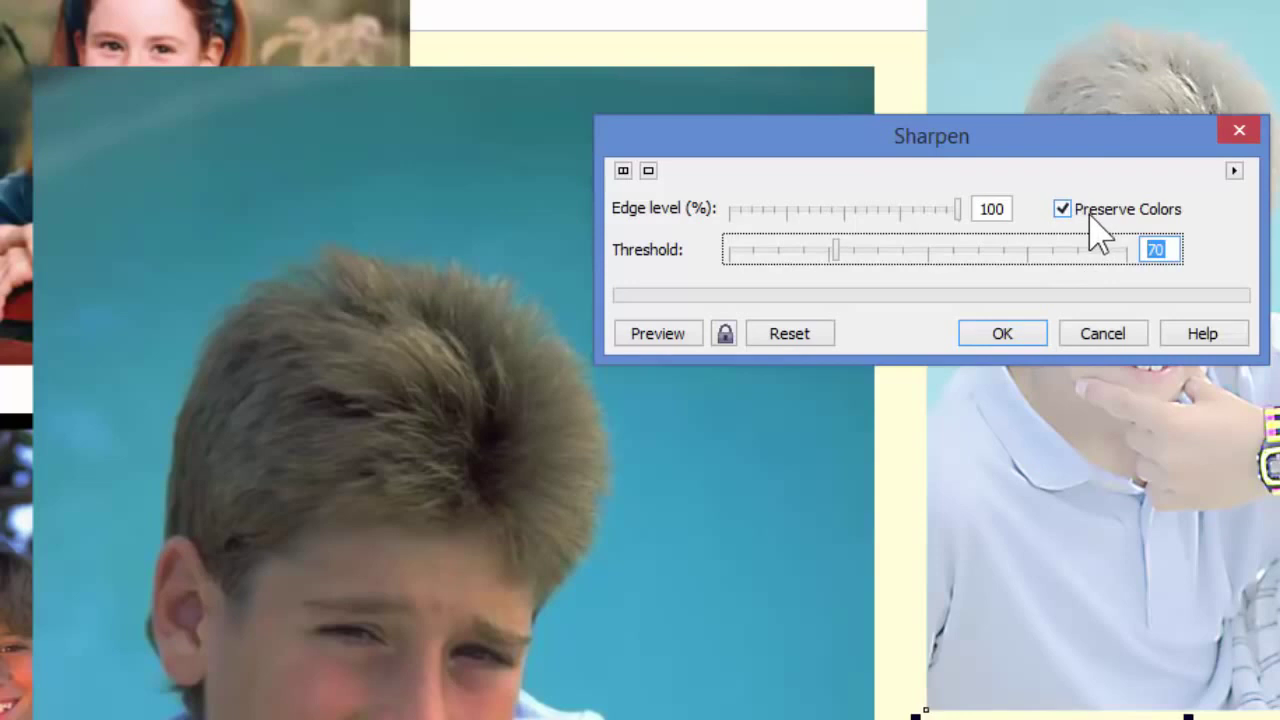
{"action": "left_click", "coordinate": [1003, 333]}
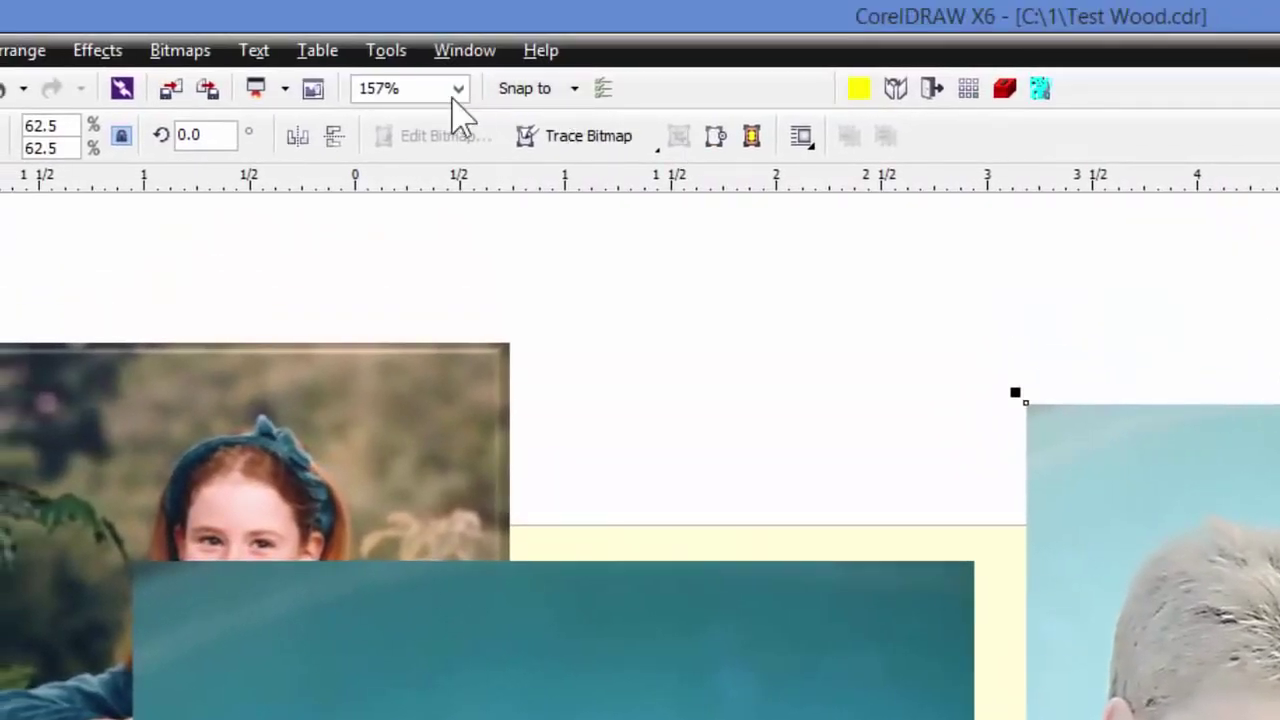
Convert the copied photo to 1-bit black and white using the Halftone method, Line screen type and a 0-degree angle.
{"action": "left_click", "coordinate": [180, 50]}
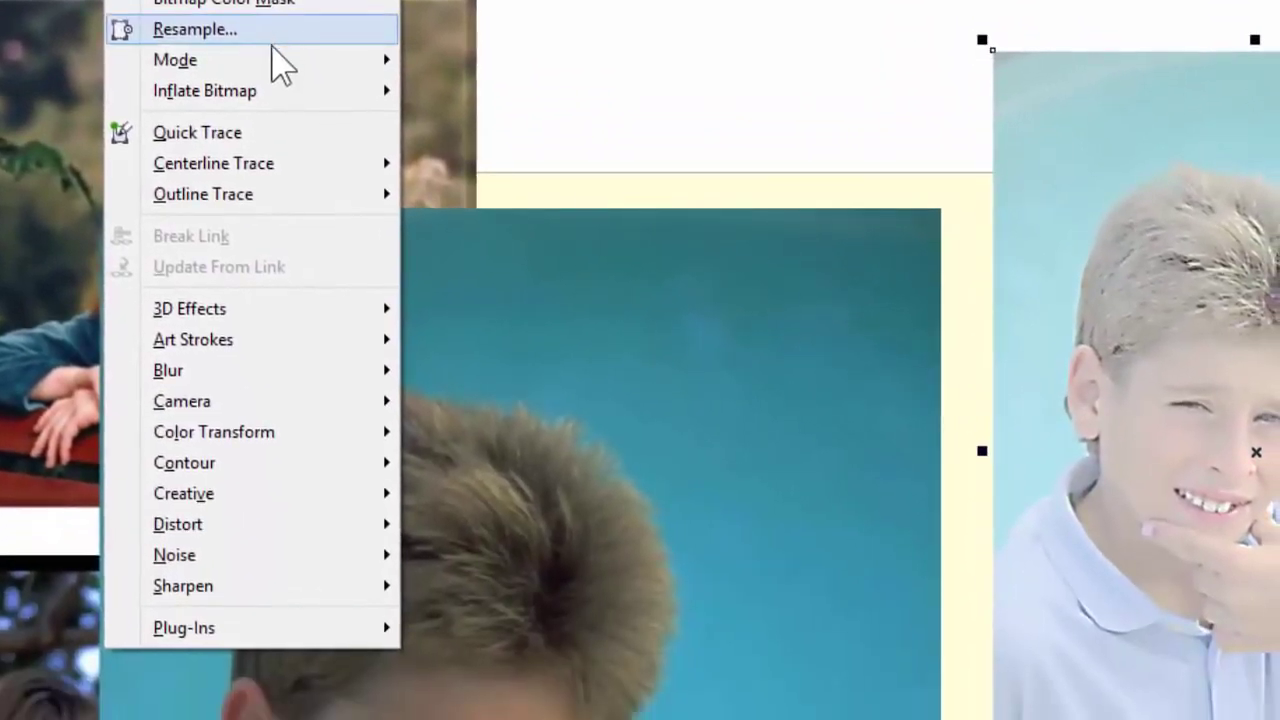
{"action": "mouse_move", "coordinate": [279, 118]}
{"action": "left_click", "coordinate": [528, 118]}
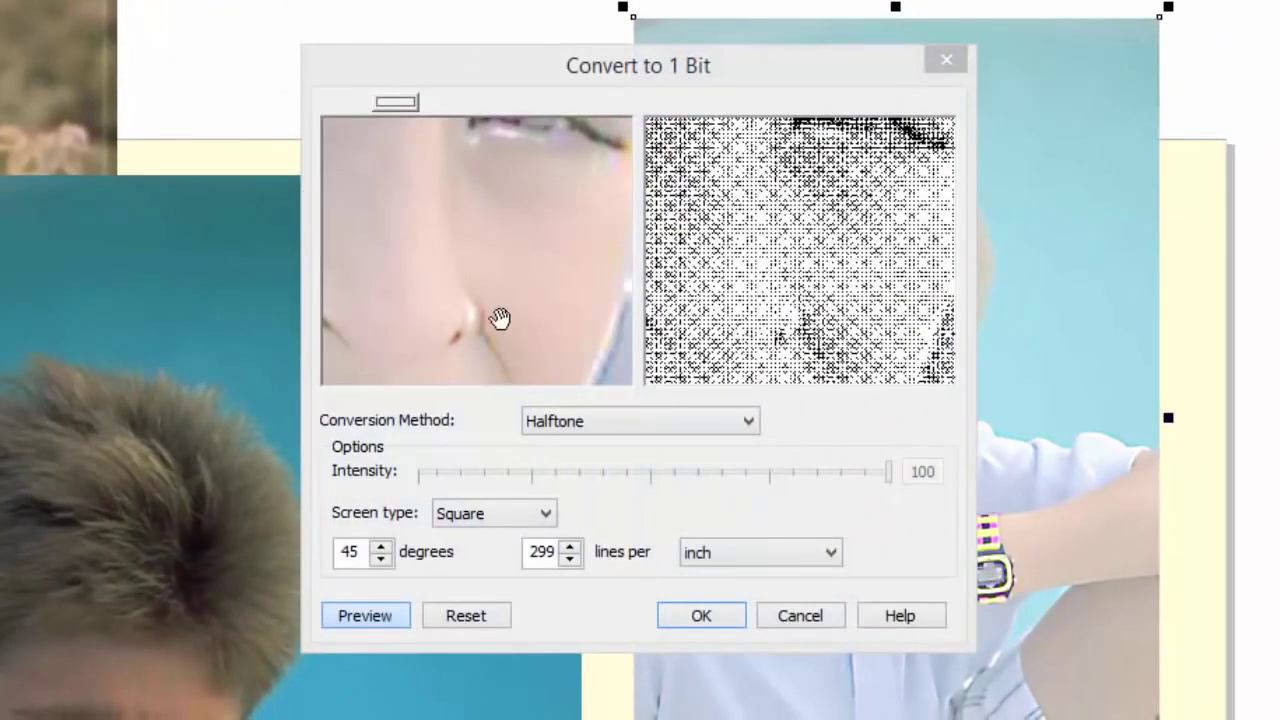
{"action": "left_click", "coordinate": [694, 424]}
{"action": "left_click", "coordinate": [695, 430]}
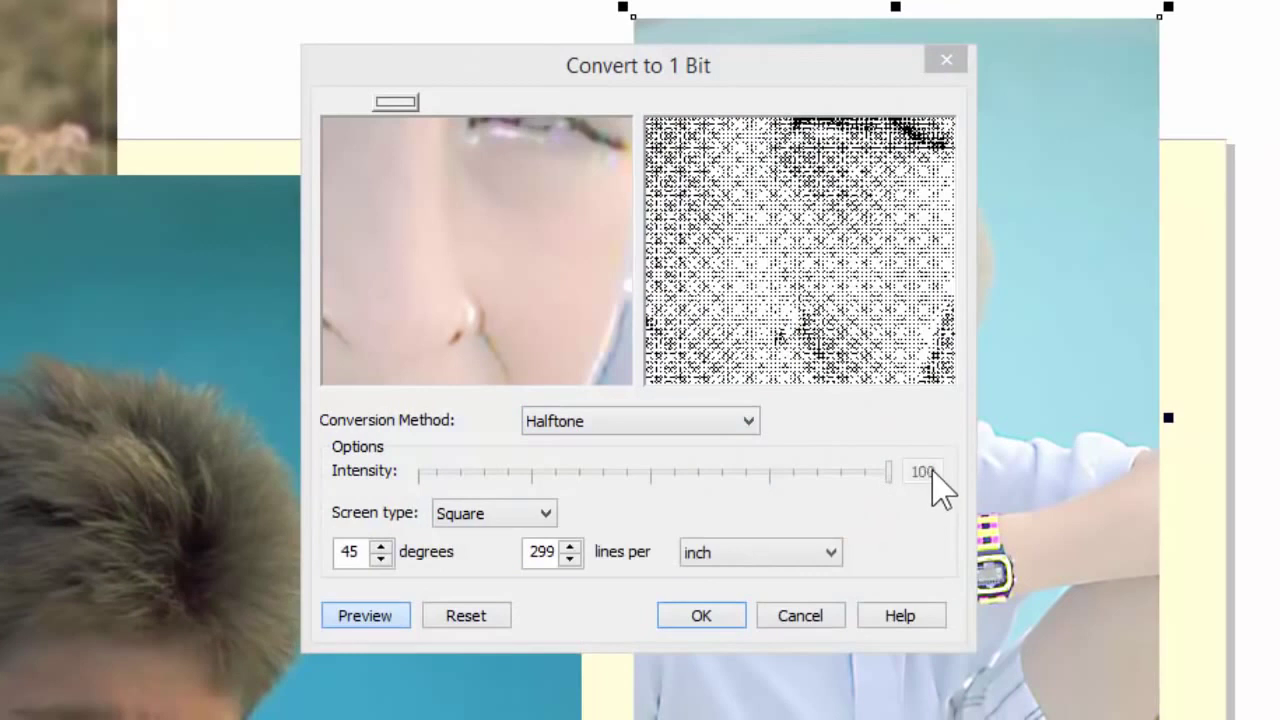
{"action": "left_click", "coordinate": [545, 513]}
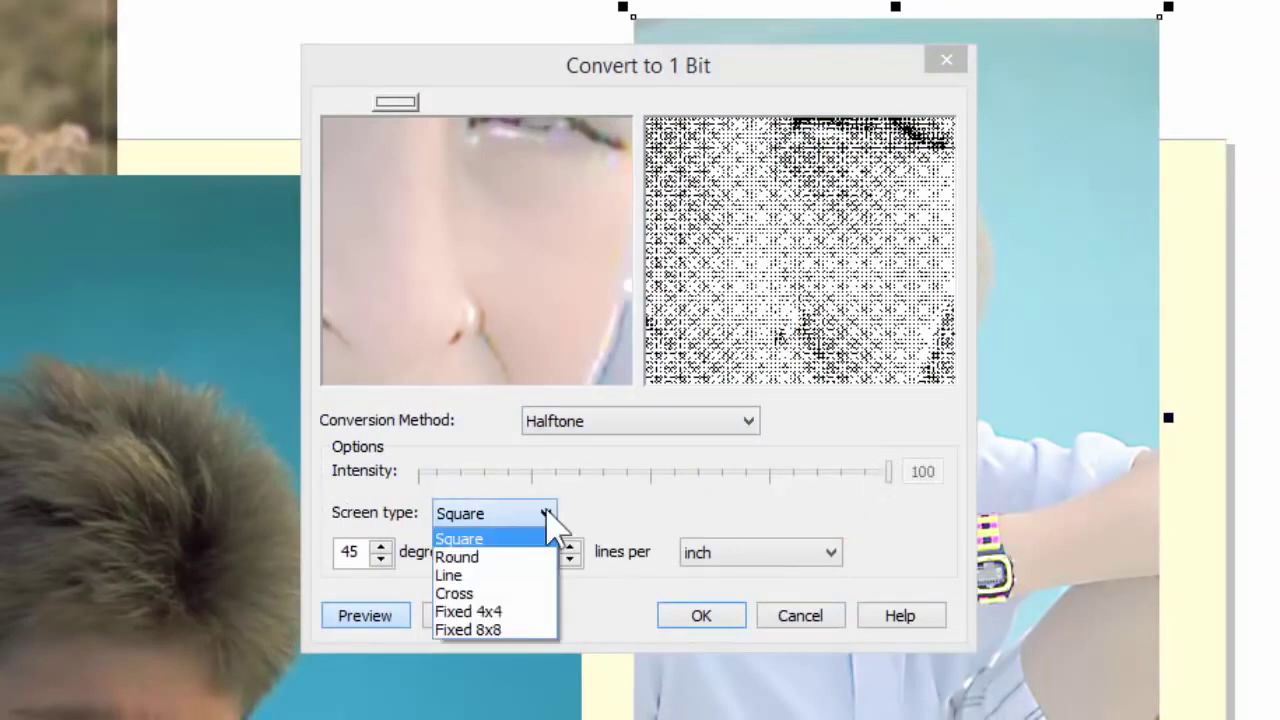
{"action": "left_click", "coordinate": [455, 575]}
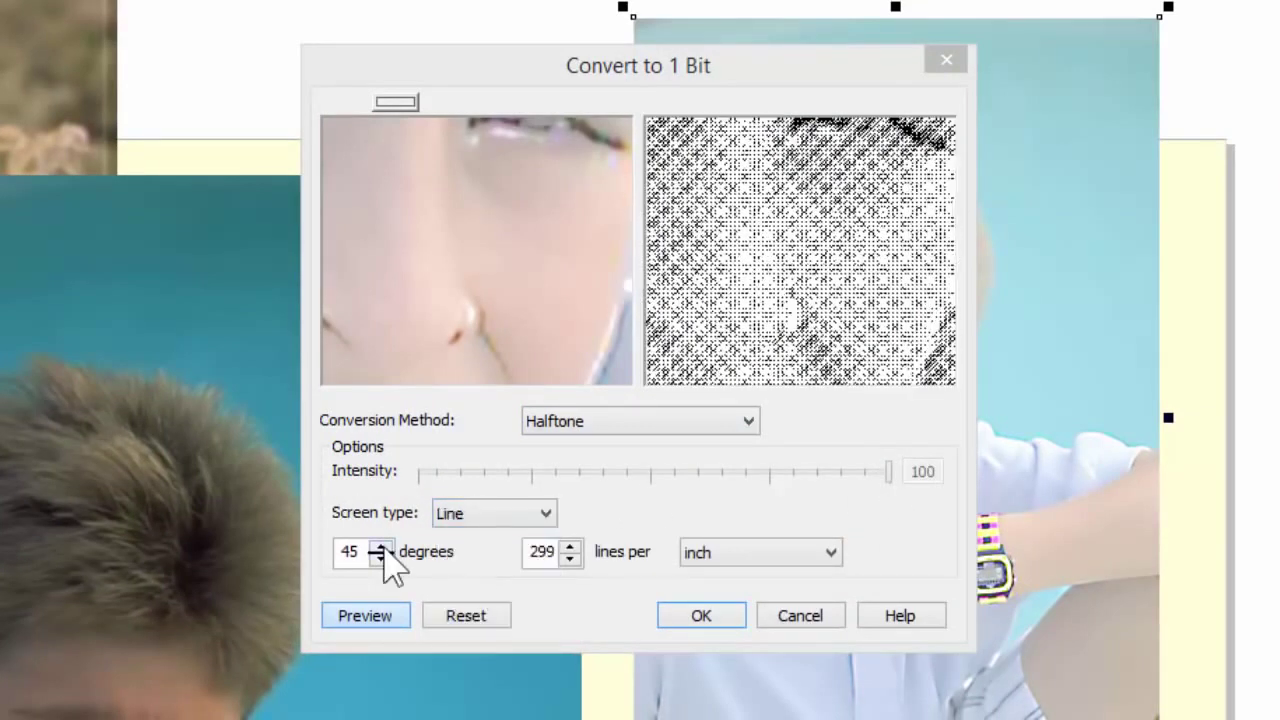
{"action": "left_click_drag", "start_coordinate": [366, 551], "coordinate": [237, 549]}
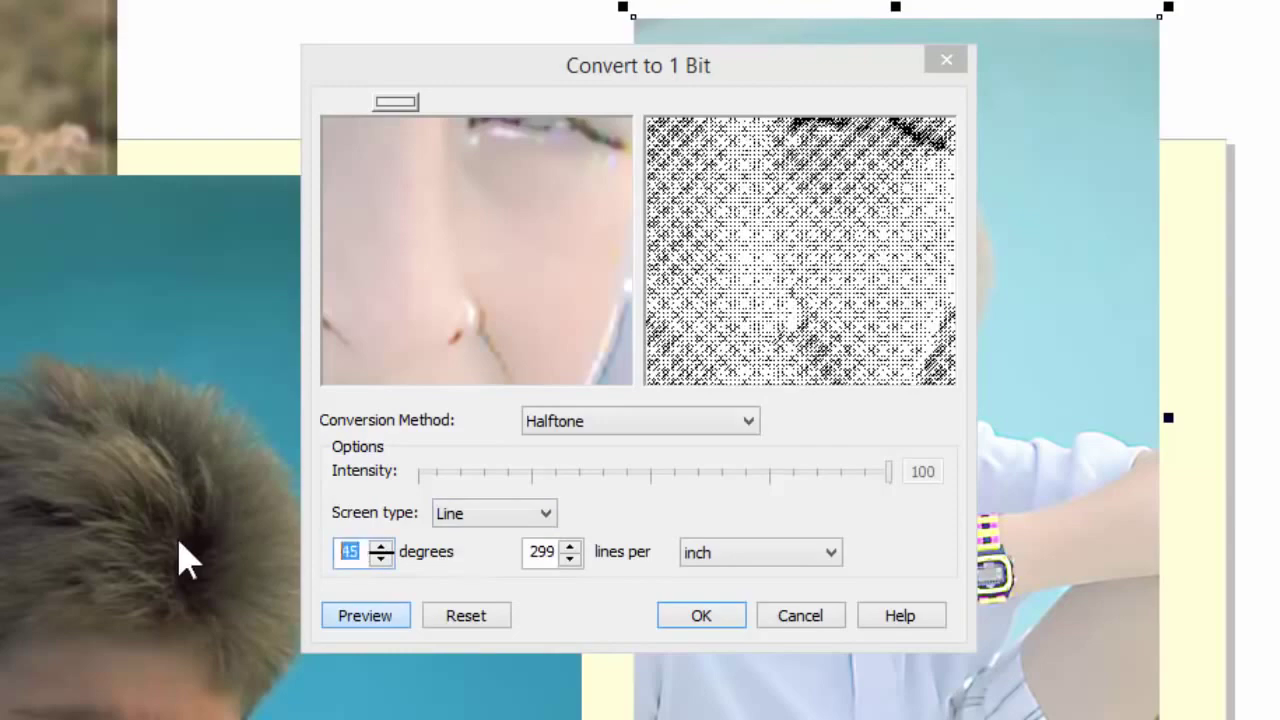
{"action": "type", "text": "0"}
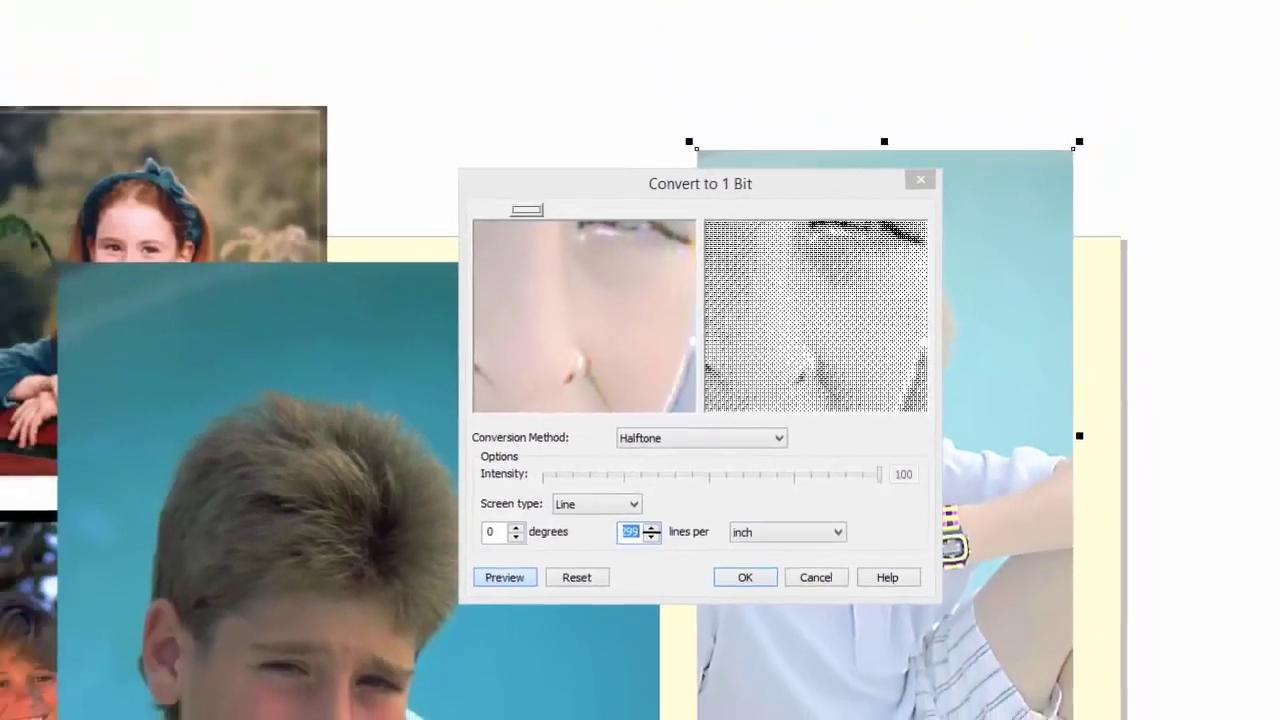
{"action": "left_click", "coordinate": [701, 615]}
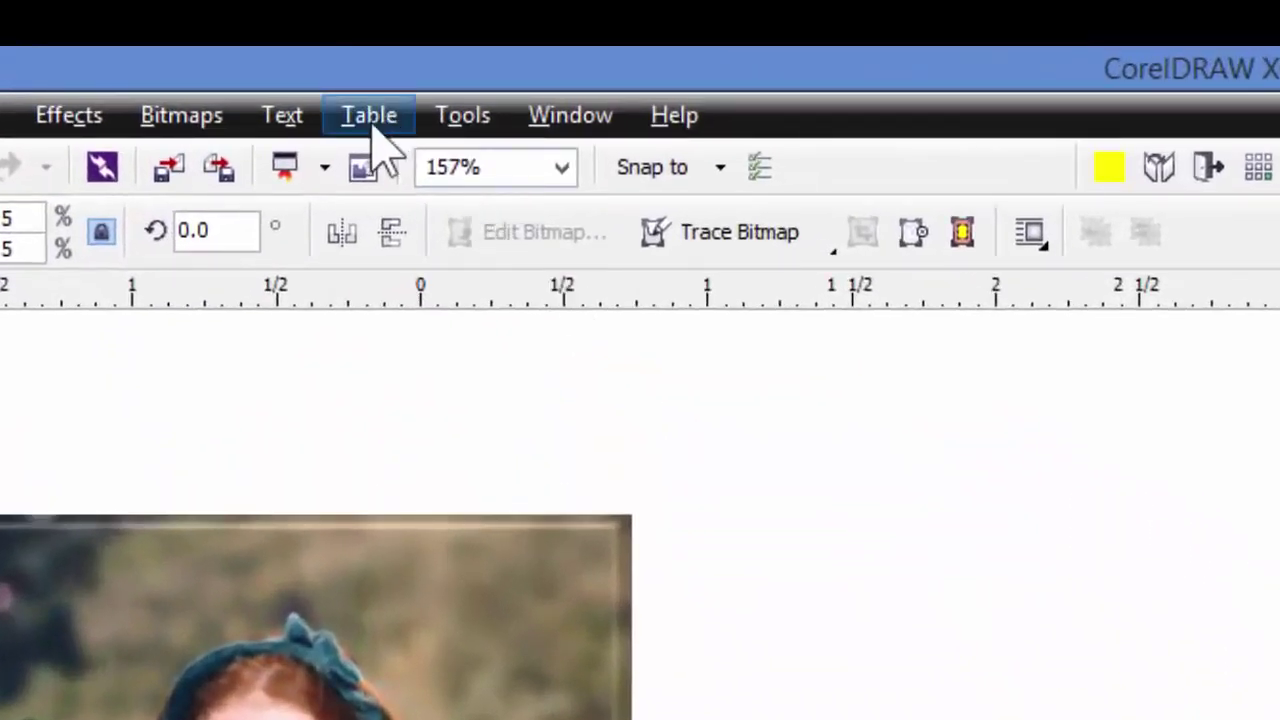
Stop recording the macro.
{"action": "left_click", "coordinate": [463, 115]}
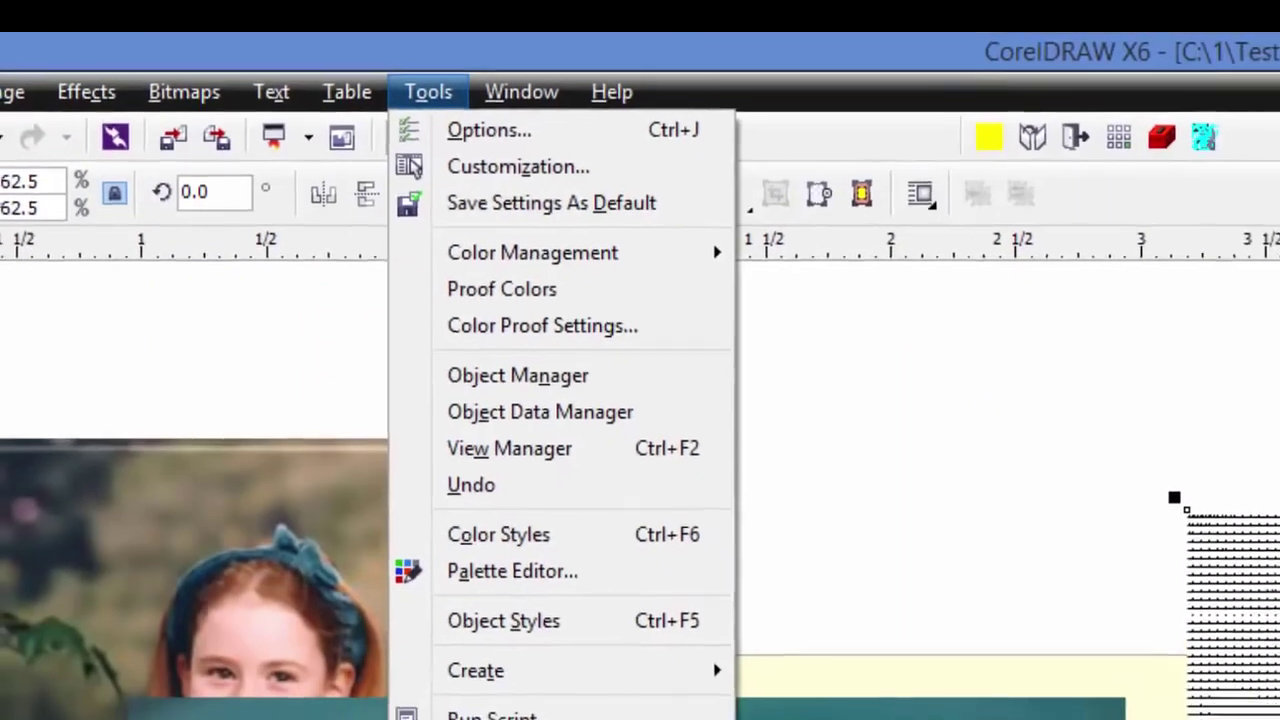
{"action": "mouse_move", "coordinate": [592, 719]}
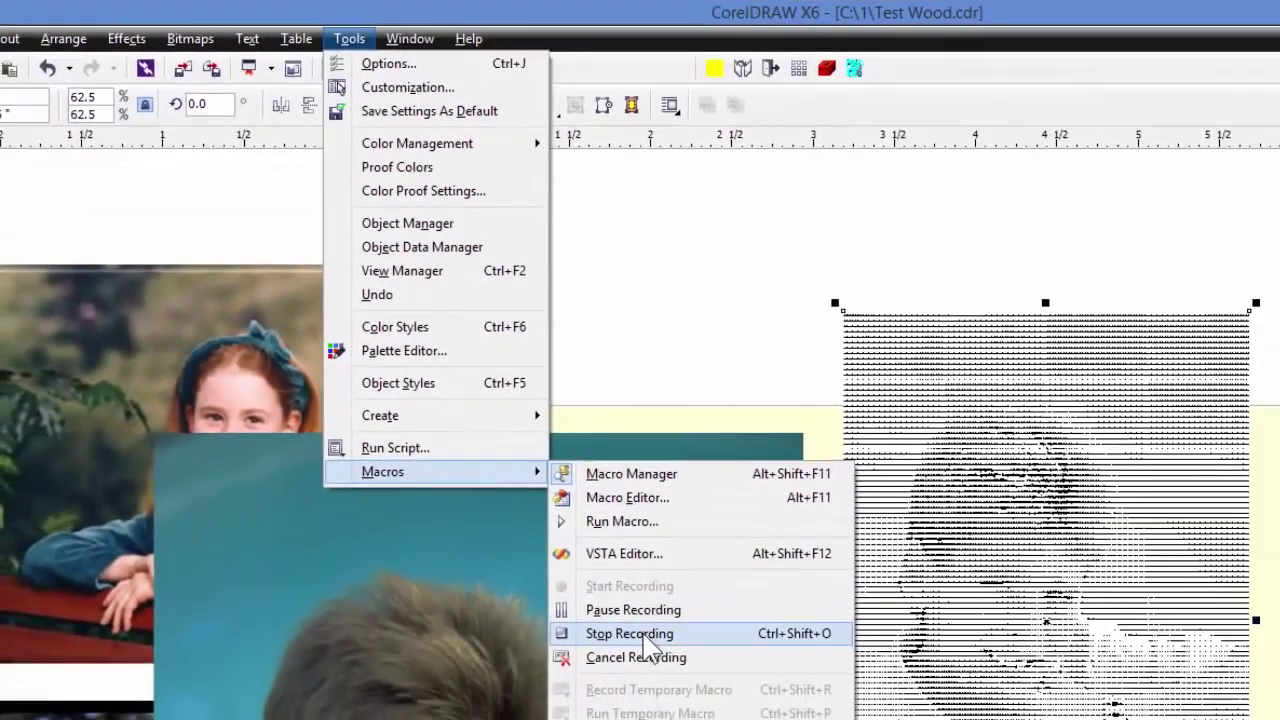
{"action": "left_click", "coordinate": [646, 634]}
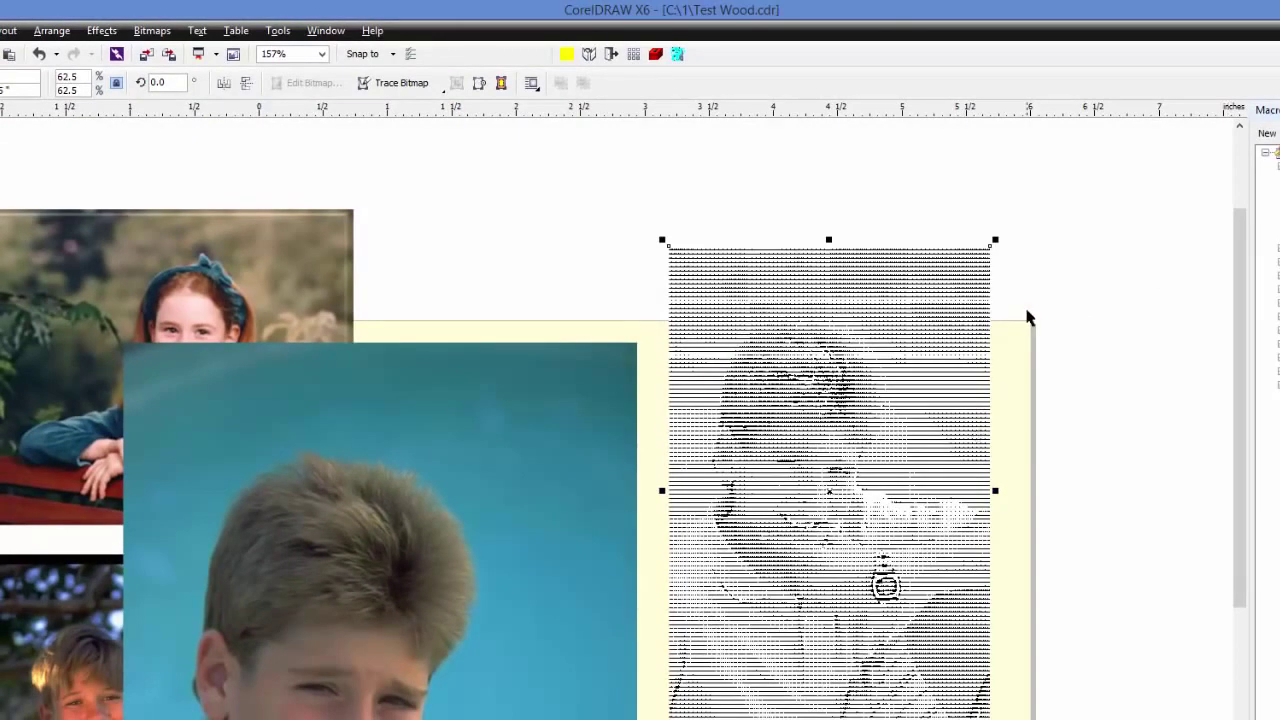
Move the finished halftone off the page and place a fresh copy of the original photo on it, 2.5 inches wide.
{"action": "mouse_move", "coordinate": [1026, 318]}
{"action": "left_mouse_down"}
{"action": "mouse_move", "coordinate": [472, 186]}
{"action": "mouse_move", "coordinate": [201, 190]}
{"action": "left_mouse_up"}
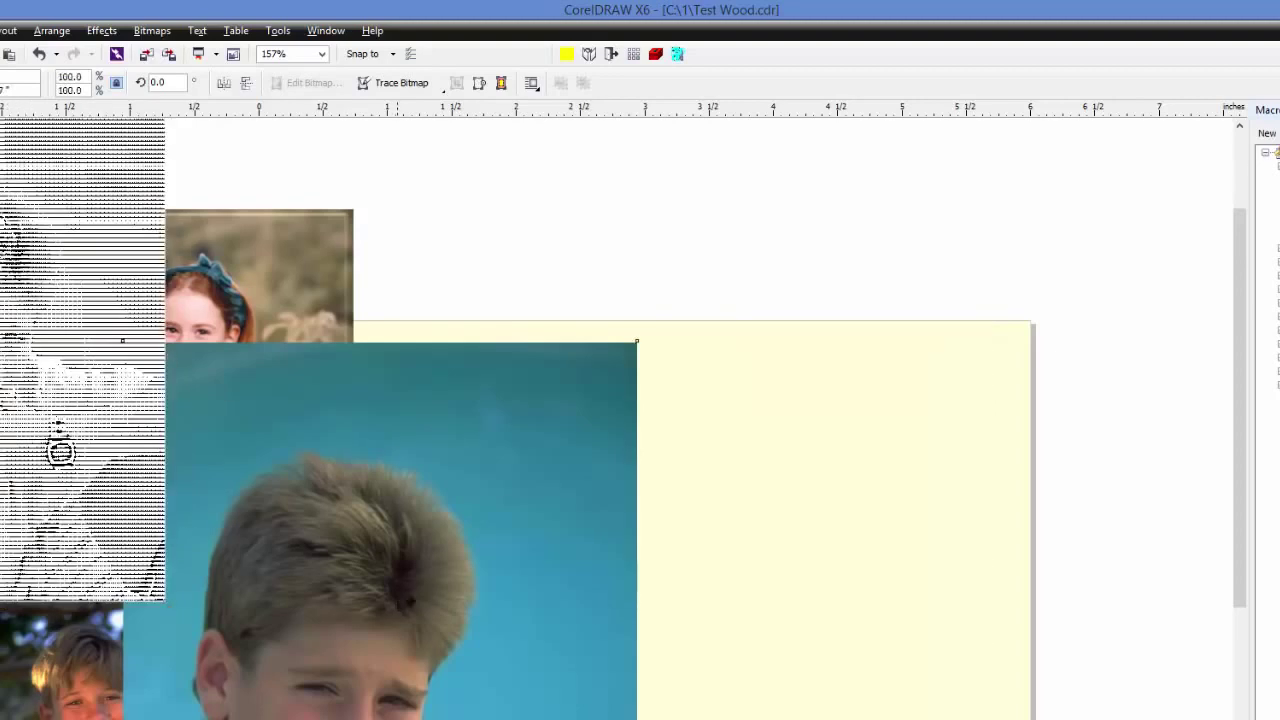
{"action": "left_click_drag", "start_coordinate": [60, 280], "coordinate": [917, 441]}
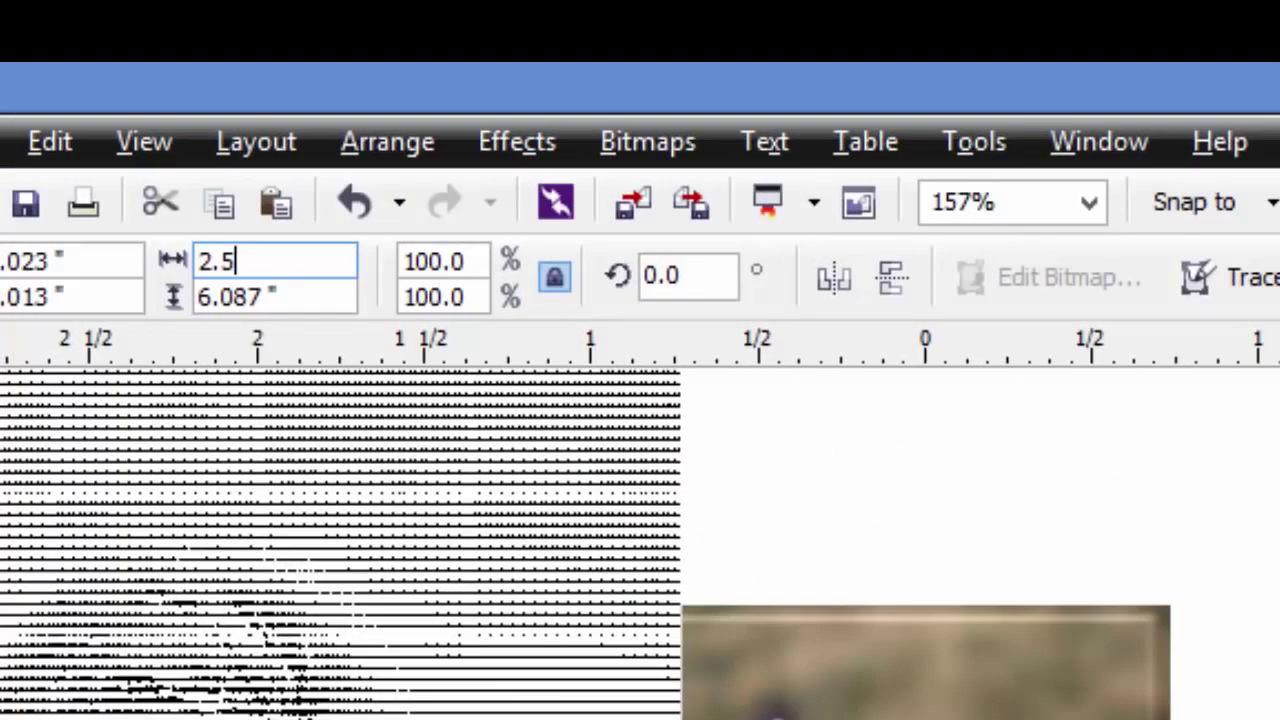
{"action": "key", "text": "Return"}
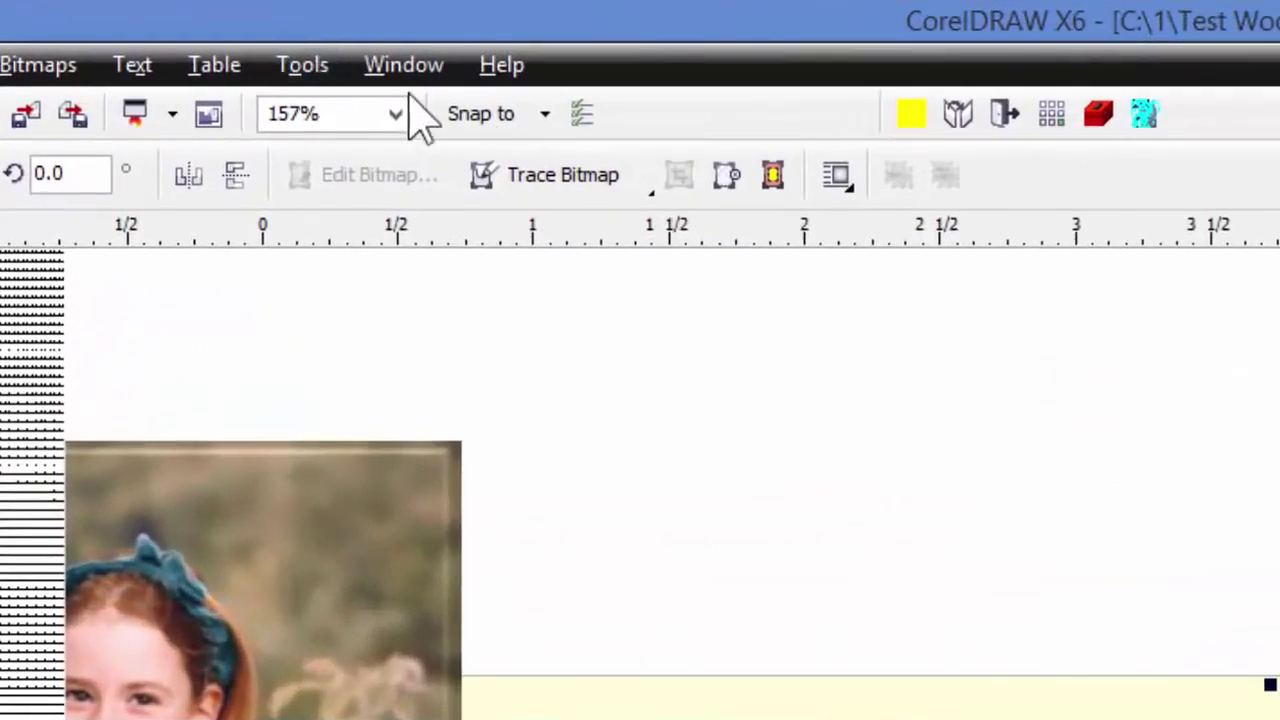
Run the RecordedMacros.Woodphoto macro from GlobalMacros (GlobalMacros.gms) on the new photo copy.
{"action": "left_click", "coordinate": [291, 72]}
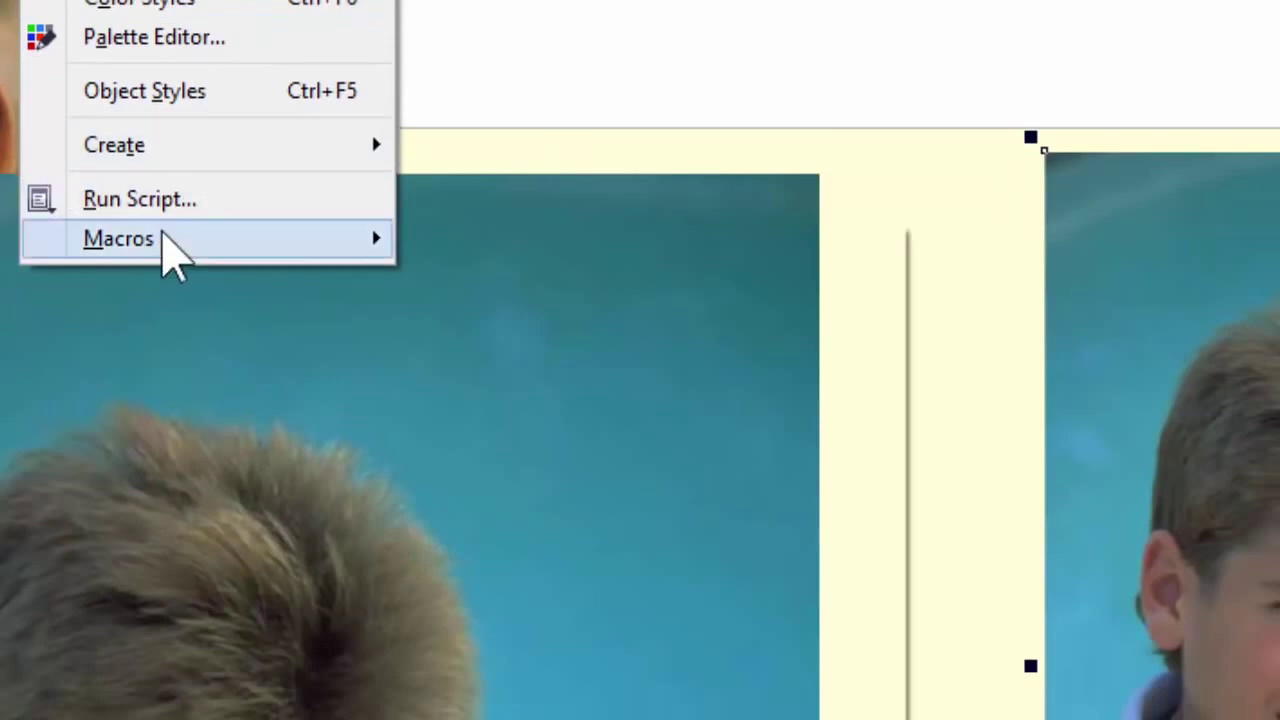
{"action": "mouse_move", "coordinate": [229, 364]}
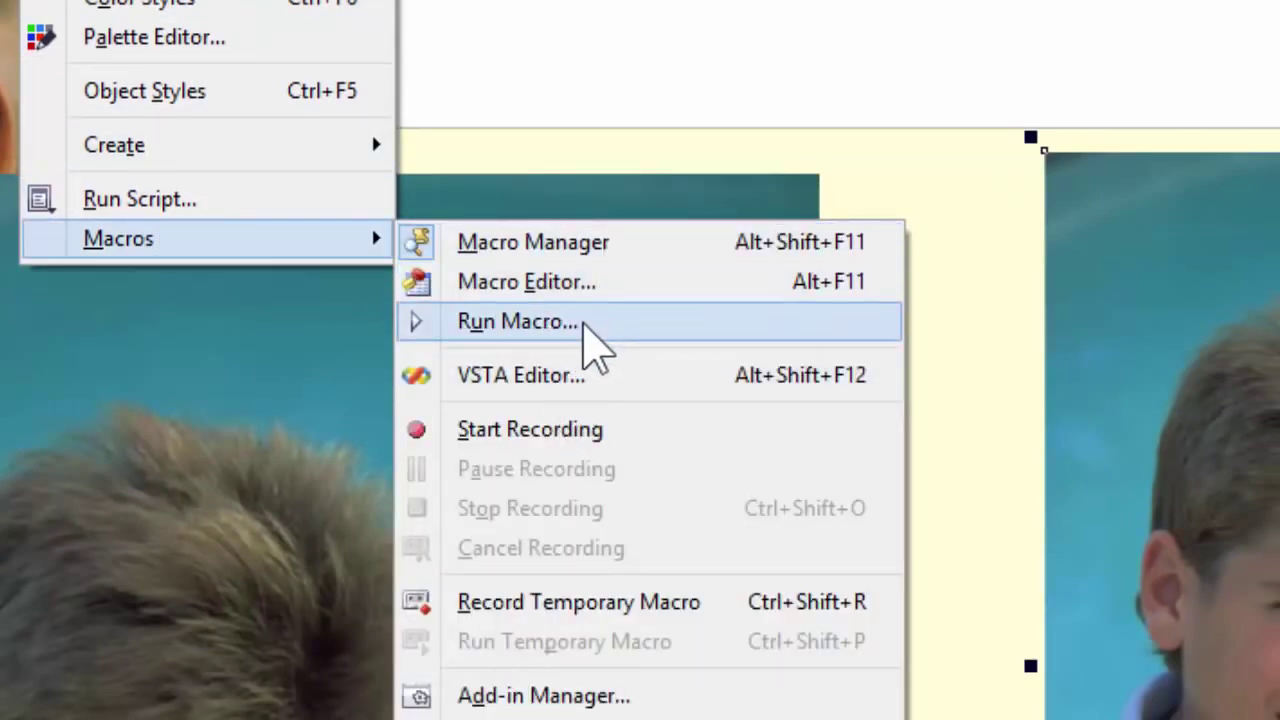
{"action": "left_click", "coordinate": [580, 325]}
{"action": "left_click", "coordinate": [735, 542]}
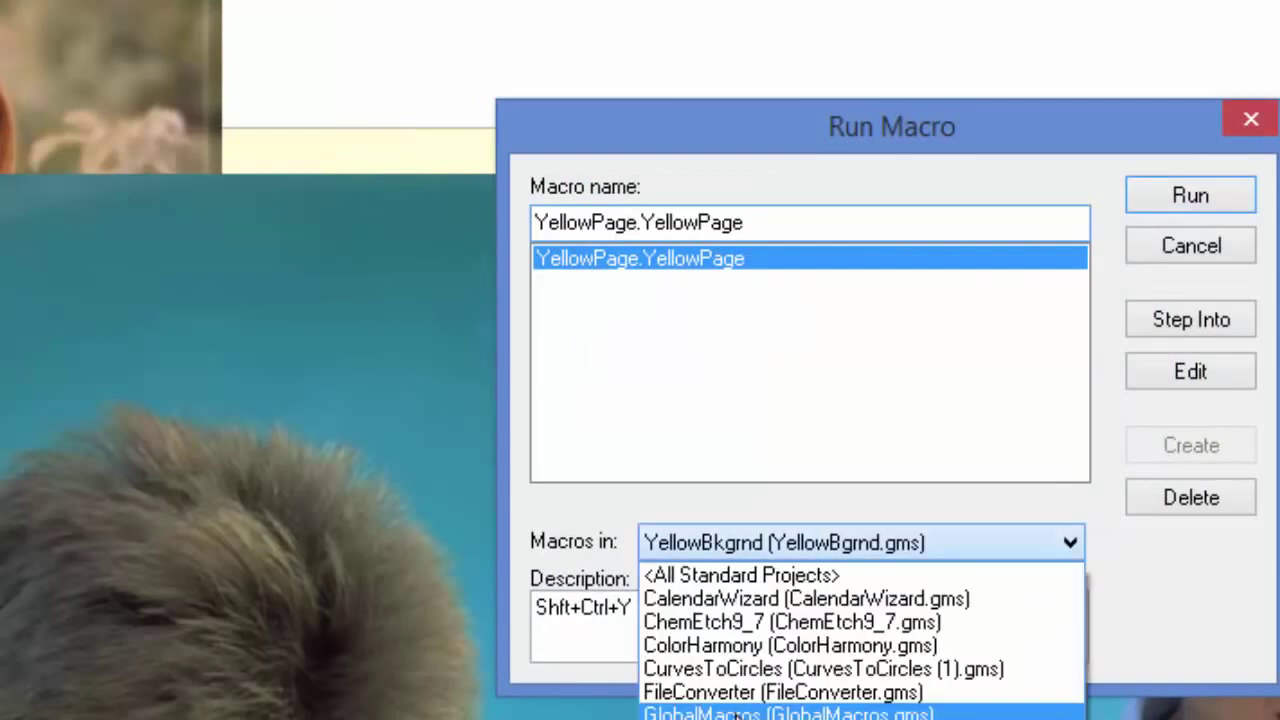
{"action": "left_click", "coordinate": [735, 712]}
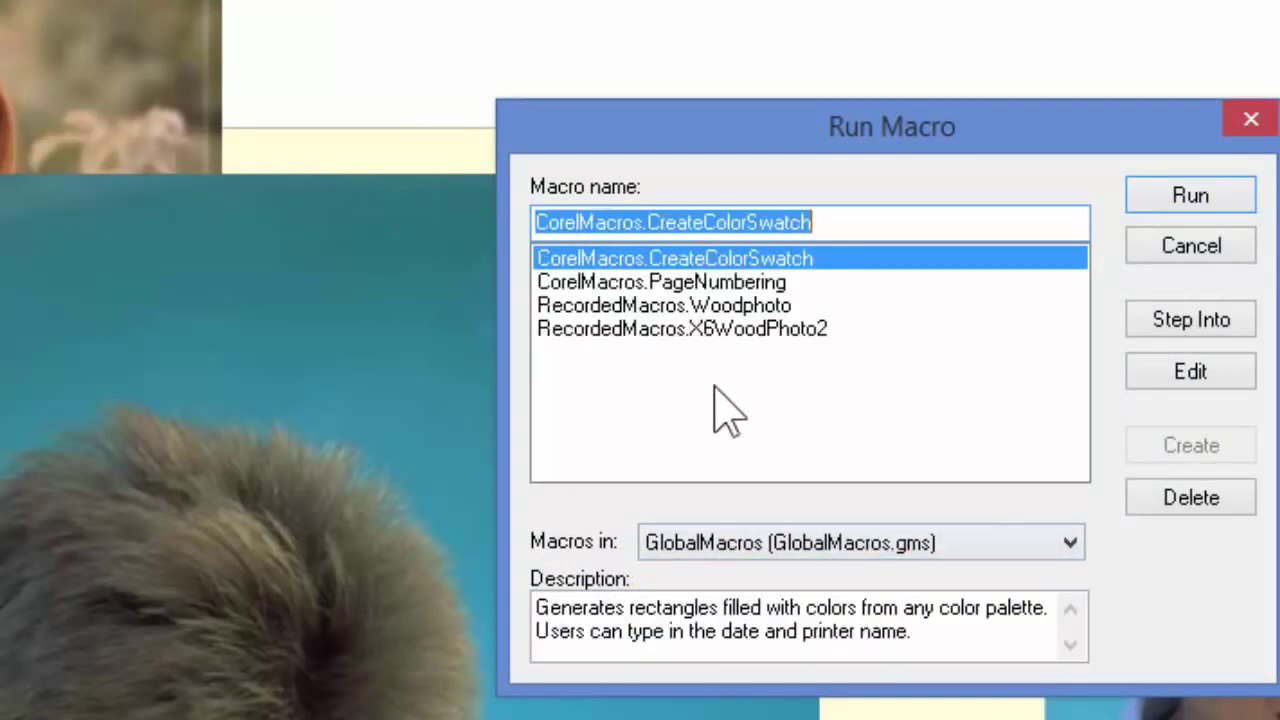
{"action": "left_click", "coordinate": [699, 308]}
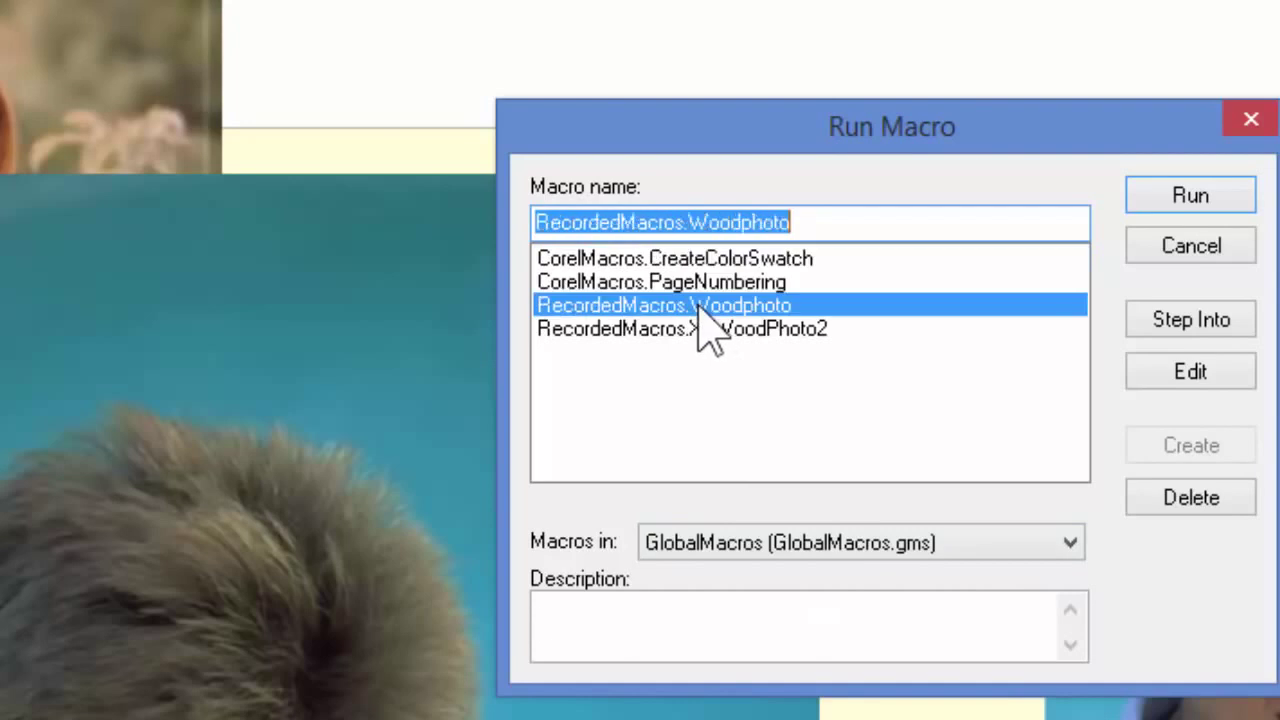
{"action": "left_click", "coordinate": [1160, 200]}
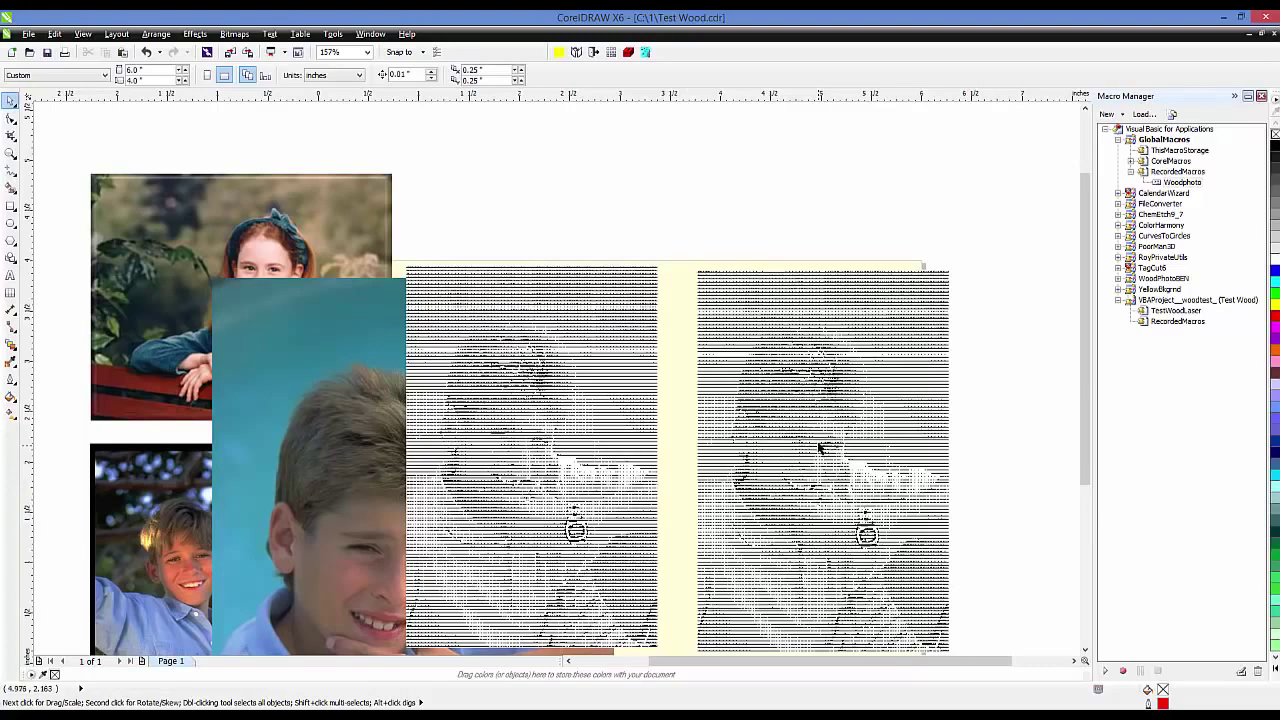
Open the Woodphoto macro's code and remove the width and height values from the Resample line, keeping their commas.
{"action": "right_click", "coordinate": [1182, 190]}
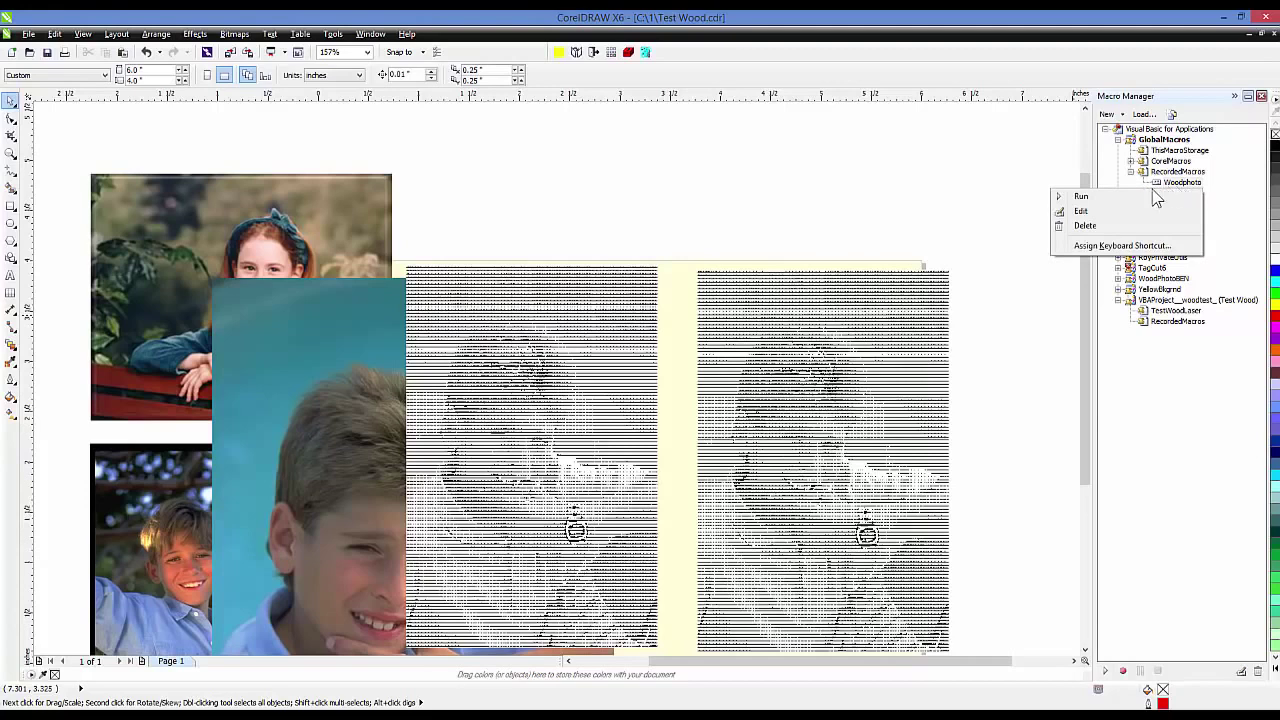
{"action": "left_click", "coordinate": [1081, 211]}
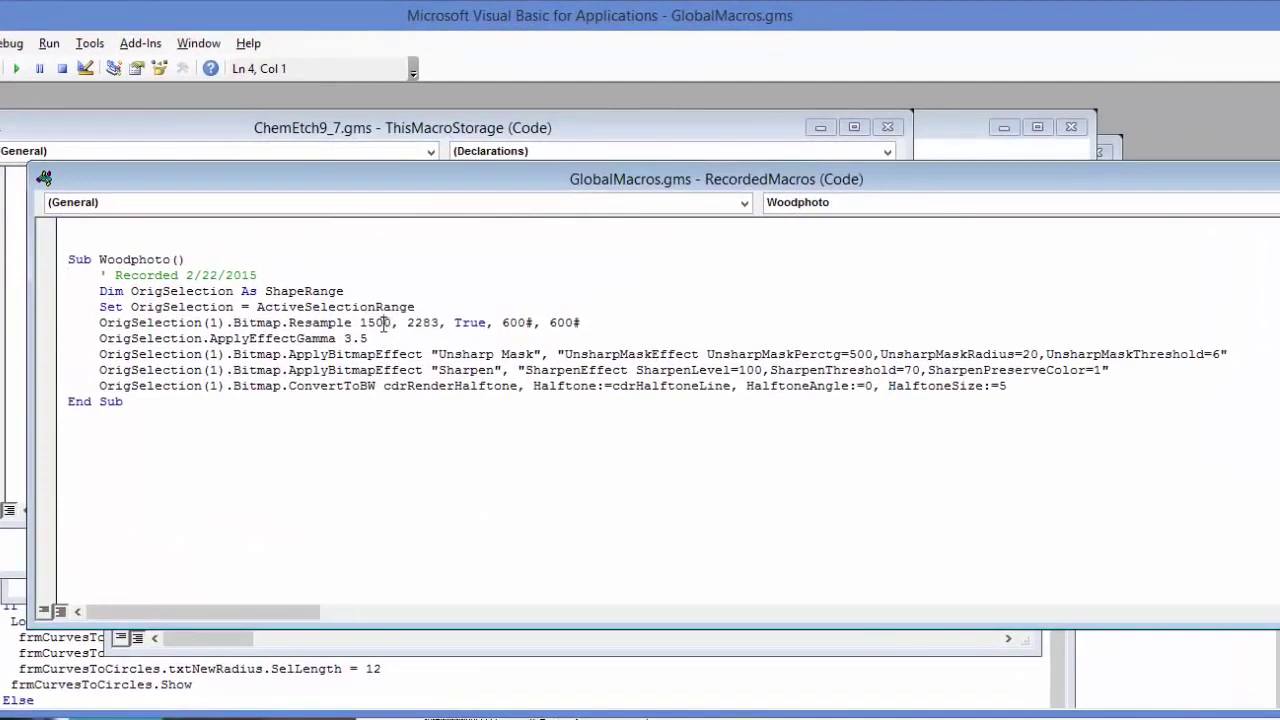
{"action": "double_click", "coordinate": [383, 325]}
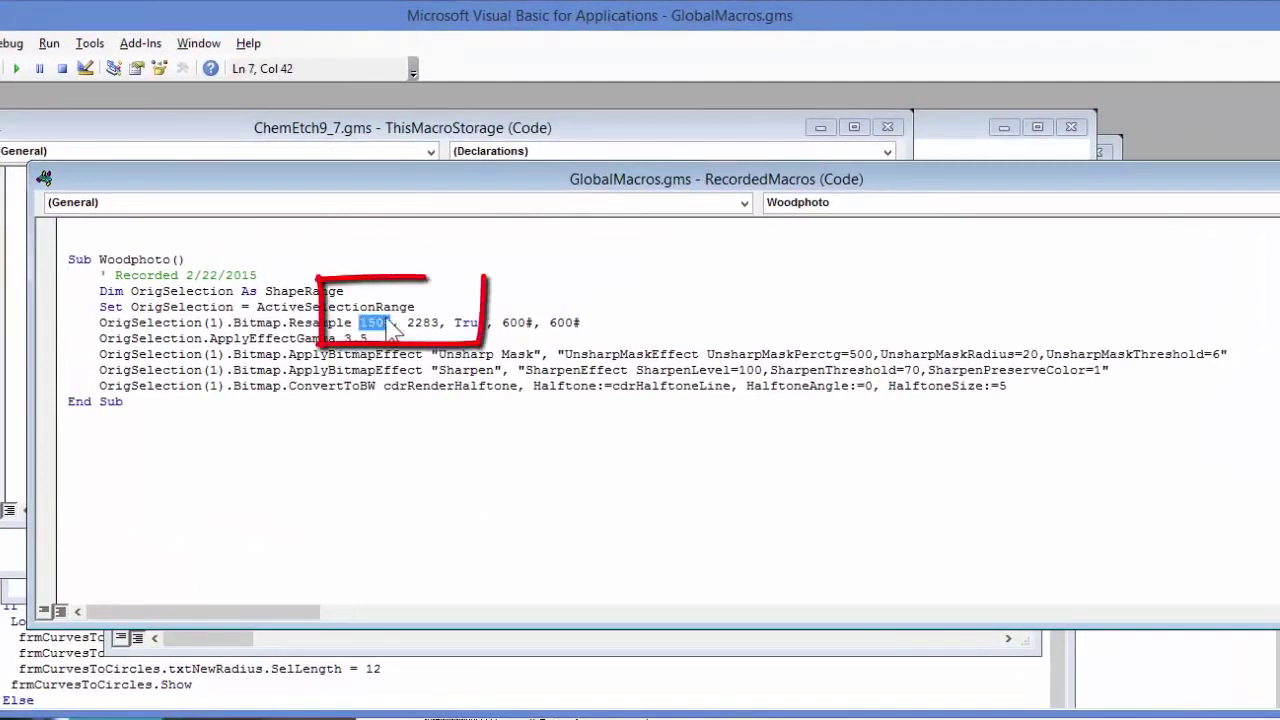
{"action": "double_click", "coordinate": [398, 323]}
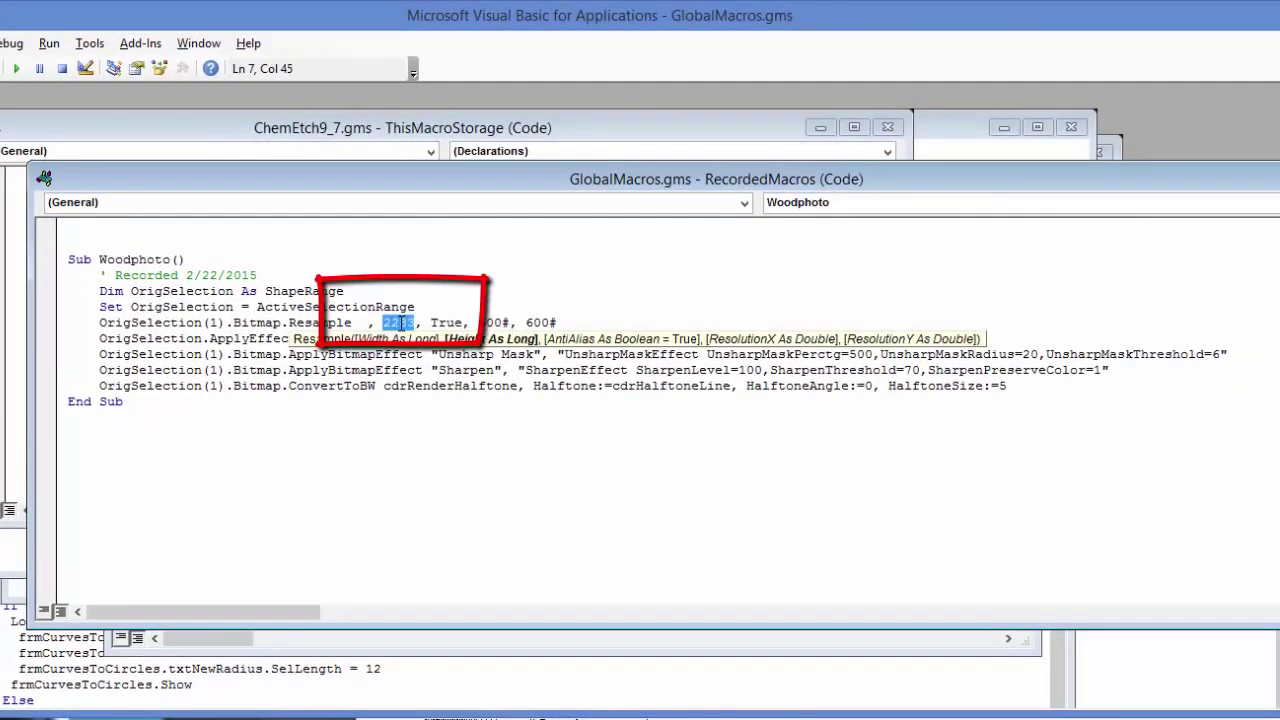
{"action": "key", "text": "Delete"}
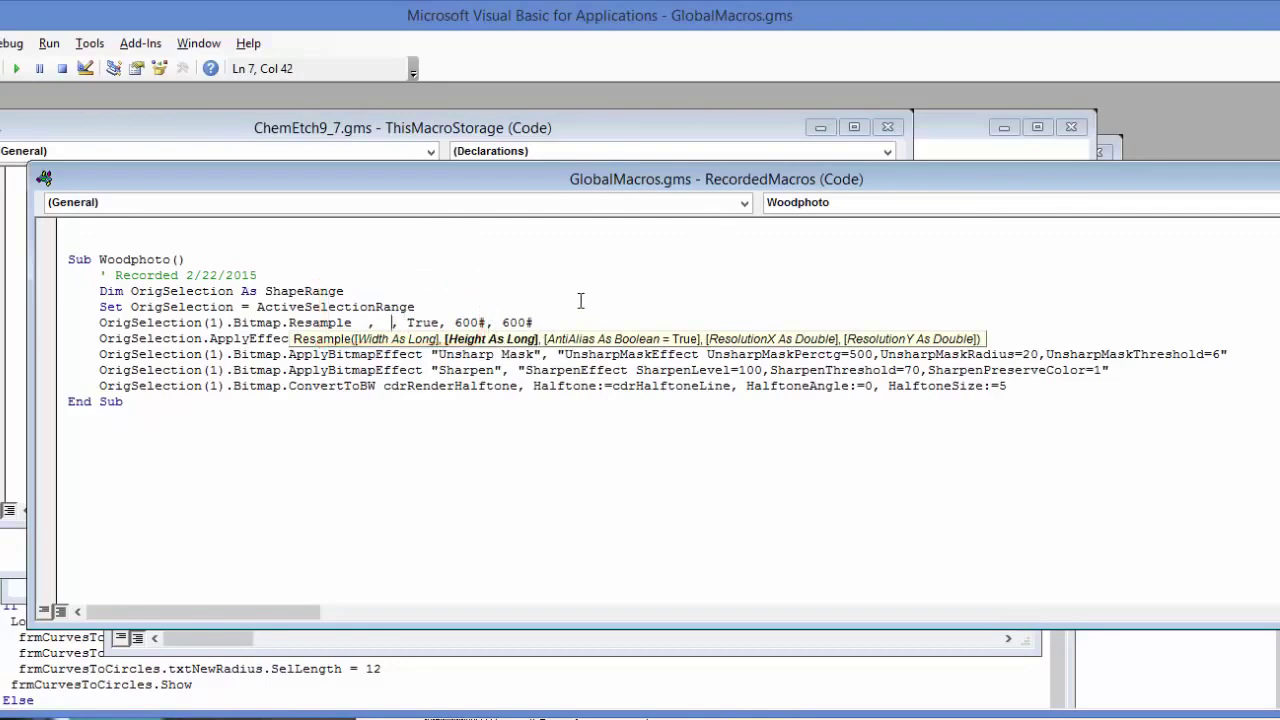
Add a comment line below the recording date reading "modified by", the author's initials and "to remove deminsions".
{"action": "left_click", "coordinate": [318, 276]}
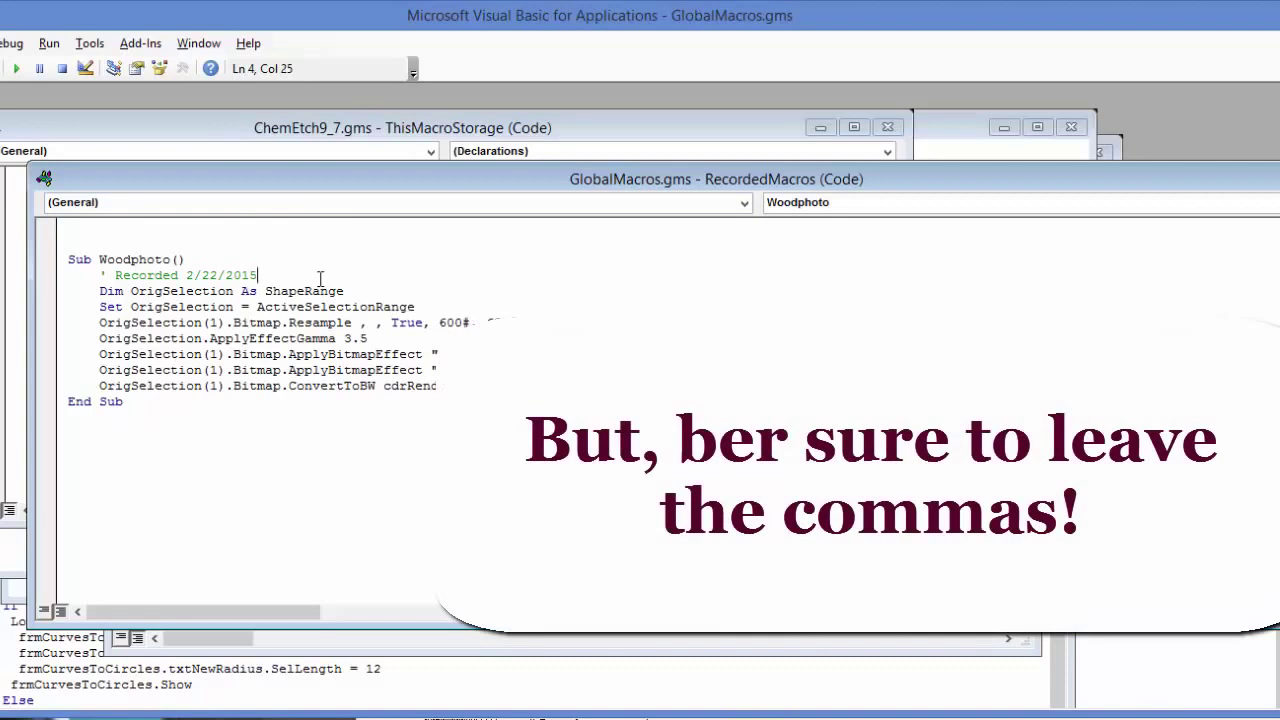
{"action": "key", "text": "Return"}
{"action": "type", "text": "/"}
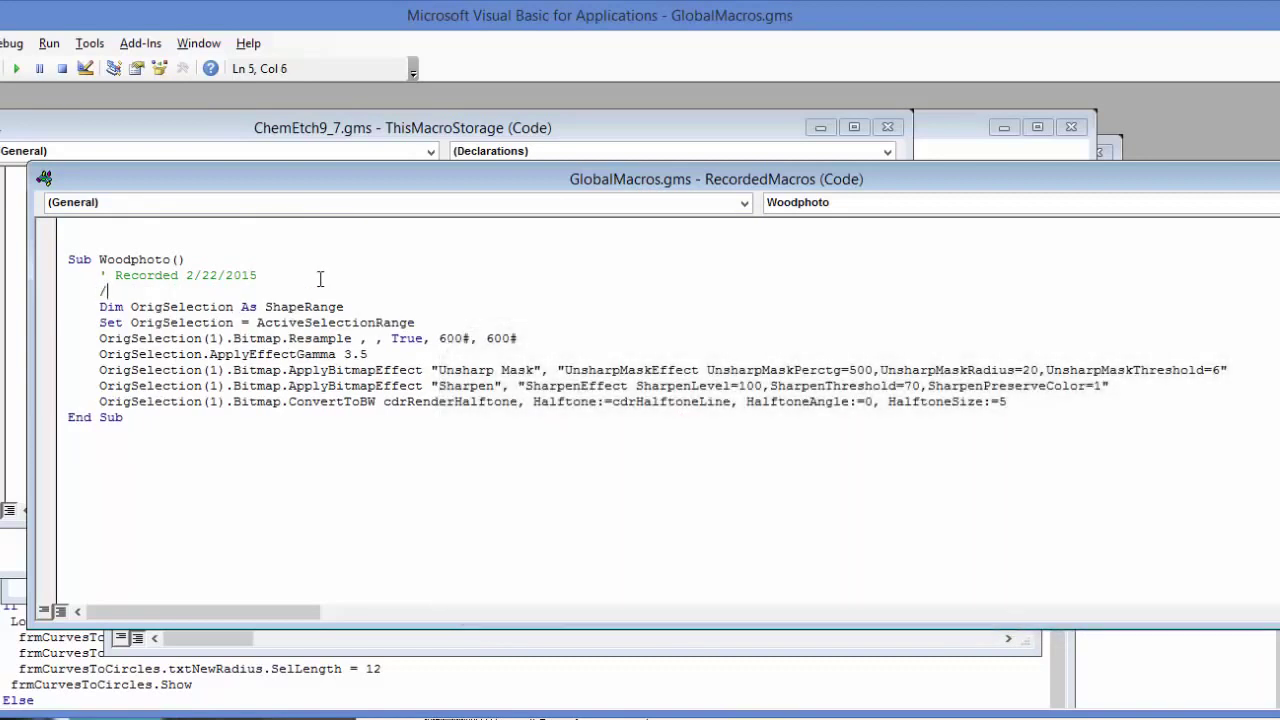
{"action": "key", "text": "BackSpace"}
{"action": "type", "text": "'"}
{"action": "type", "text": "modified by RB"}
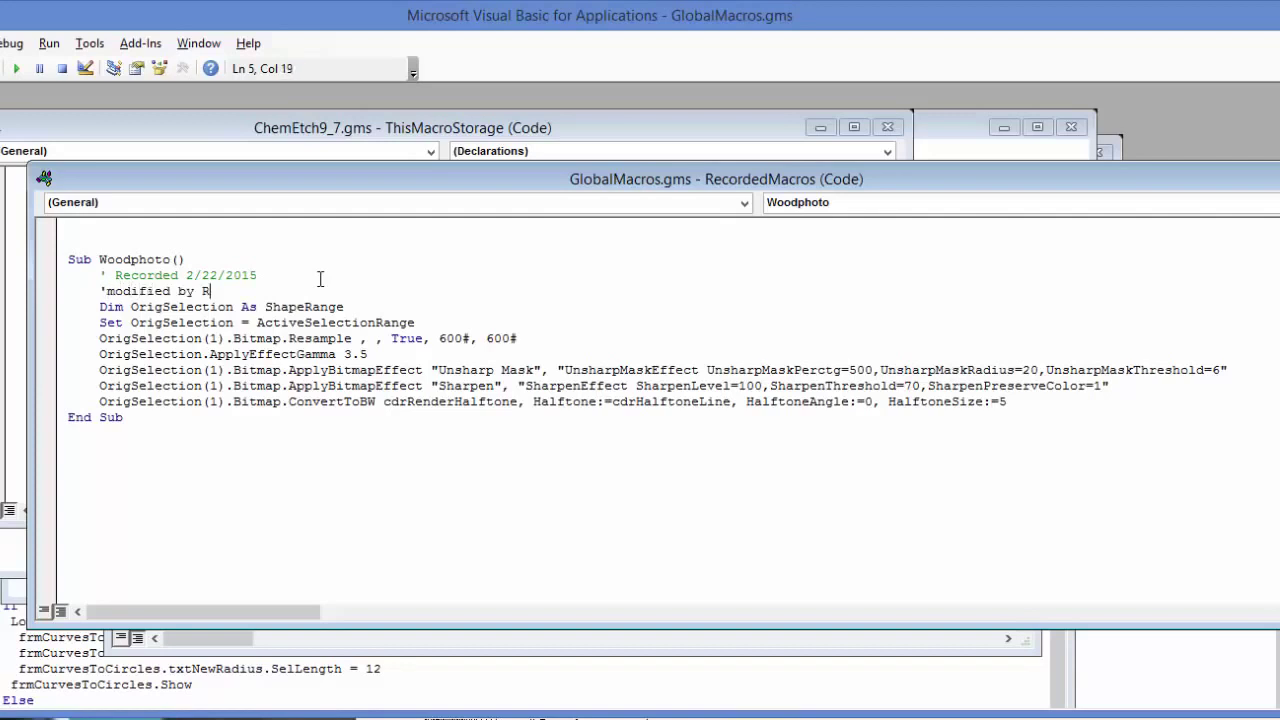
{"action": "type", "text": "  to remove deminsions"}
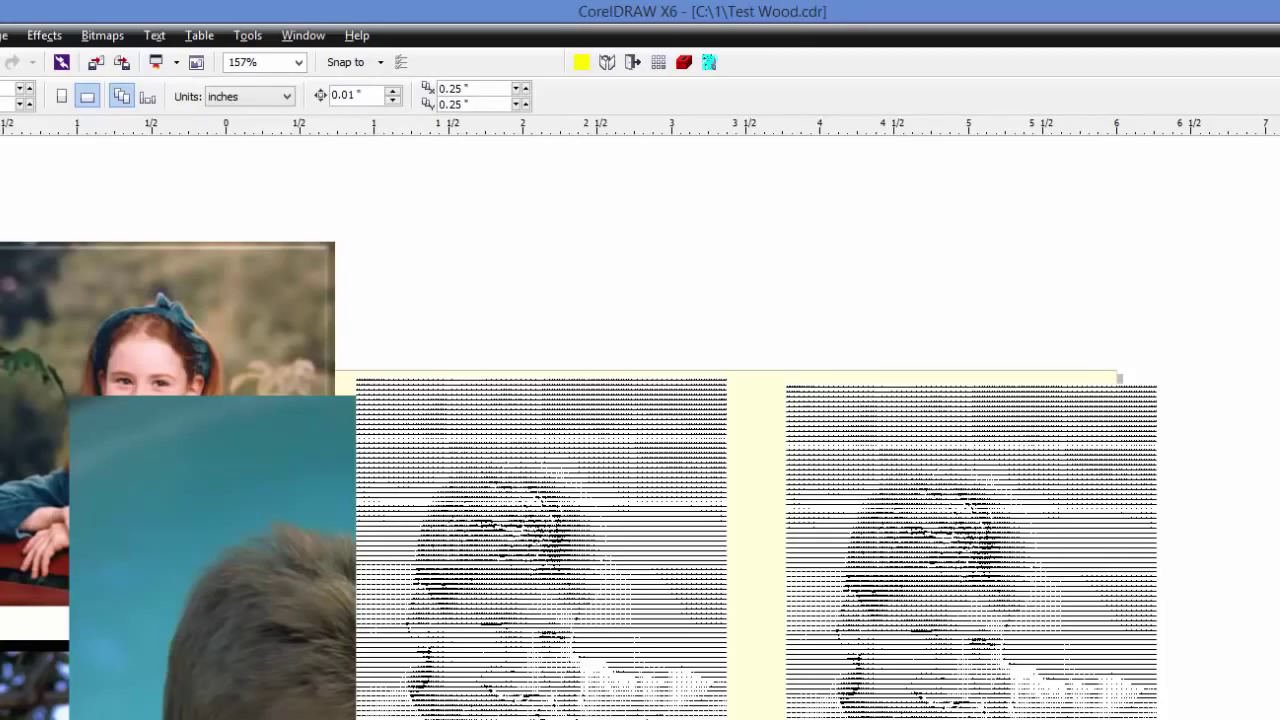
Delete the girl's photo, the large original of the boy and the smaller color photo of a boy from the drawing.
{"action": "scroll", "coordinate": [579, 451], "scroll_direction": "down", "scroll_amount": 1}
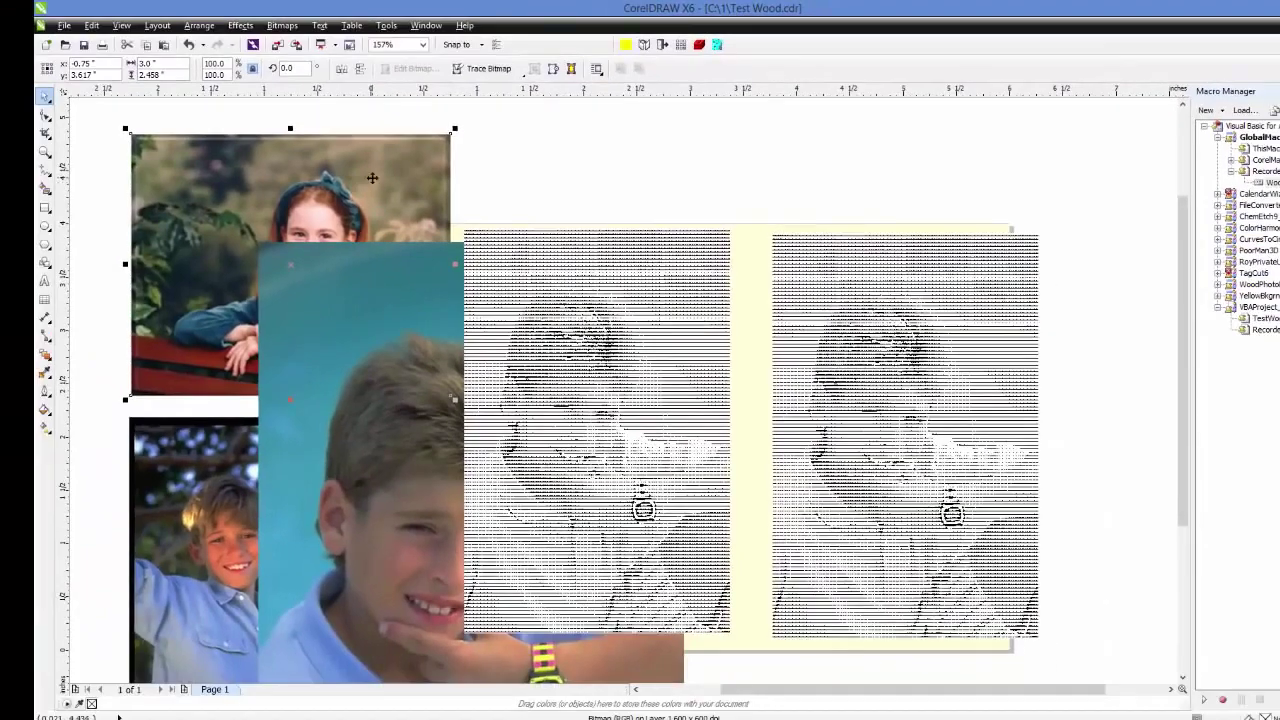
{"action": "key", "text": "Delete"}
{"action": "left_click", "coordinate": [364, 285]}
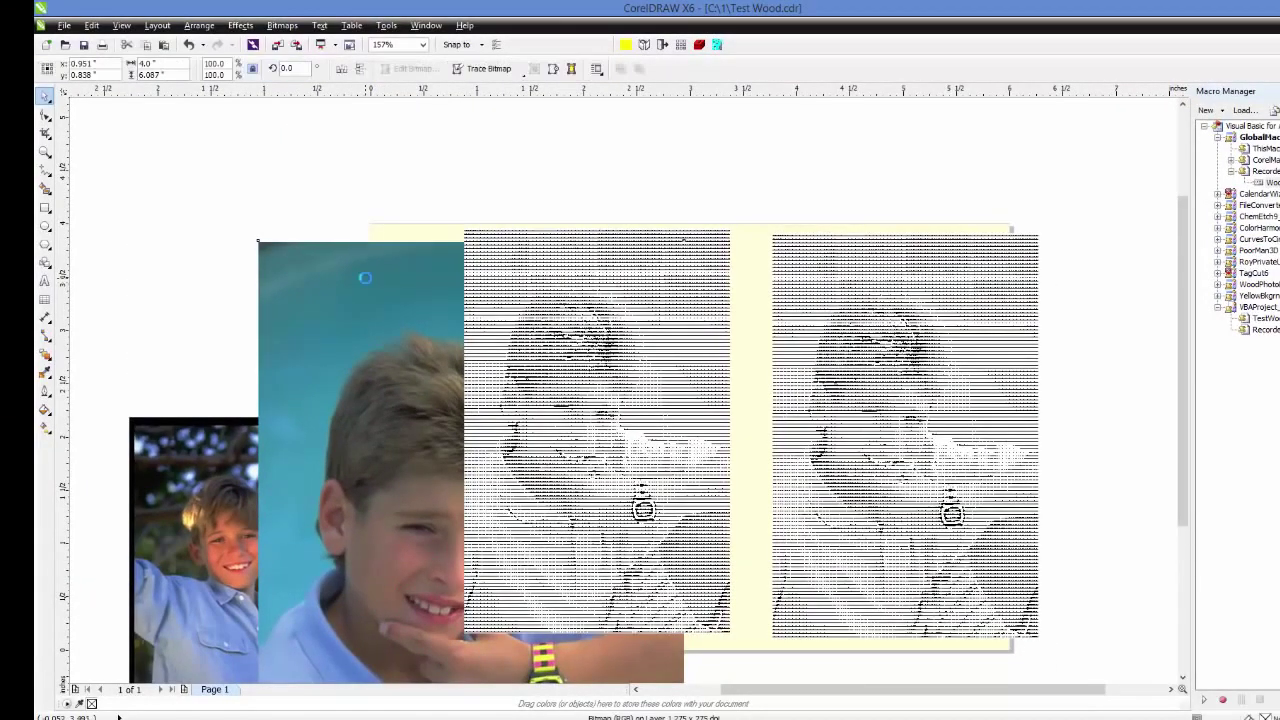
{"action": "key", "text": "Delete"}
{"action": "left_click", "coordinate": [229, 492]}
{"action": "key", "text": "Delete"}
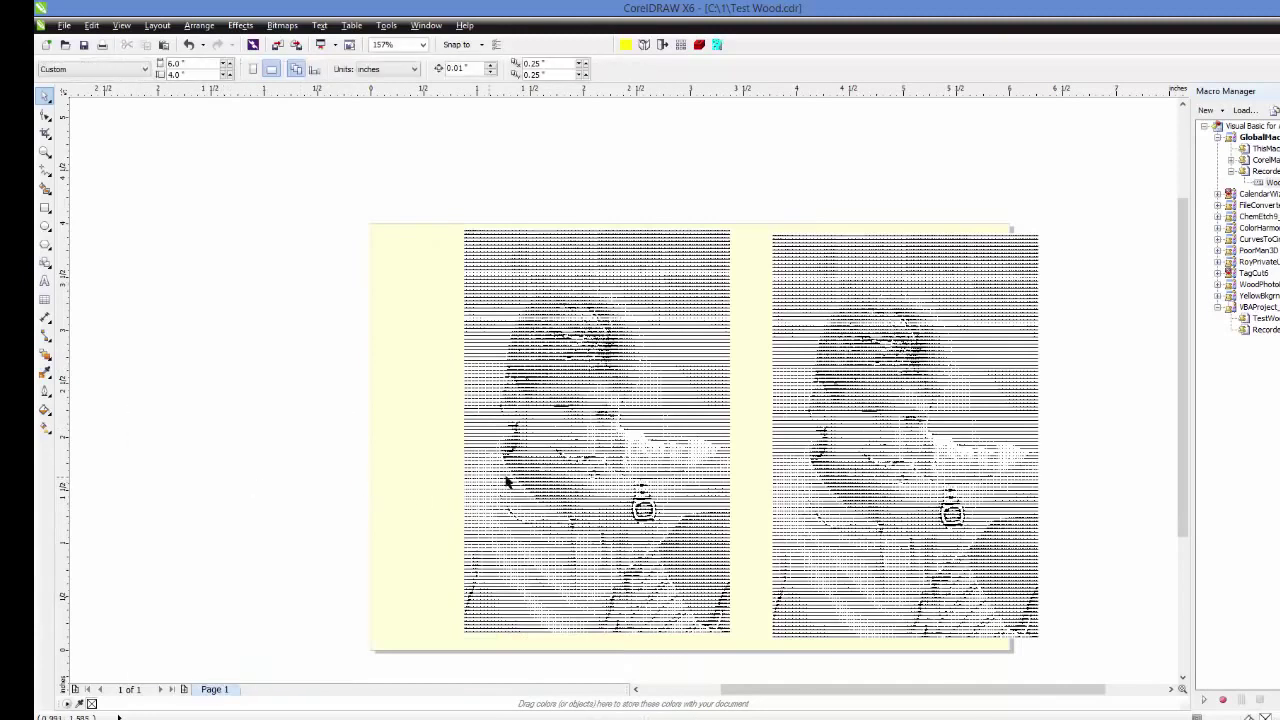
Delete the halftone copy on the page's right side and switch the page to portrait orientation.
{"action": "left_click", "coordinate": [848, 380]}
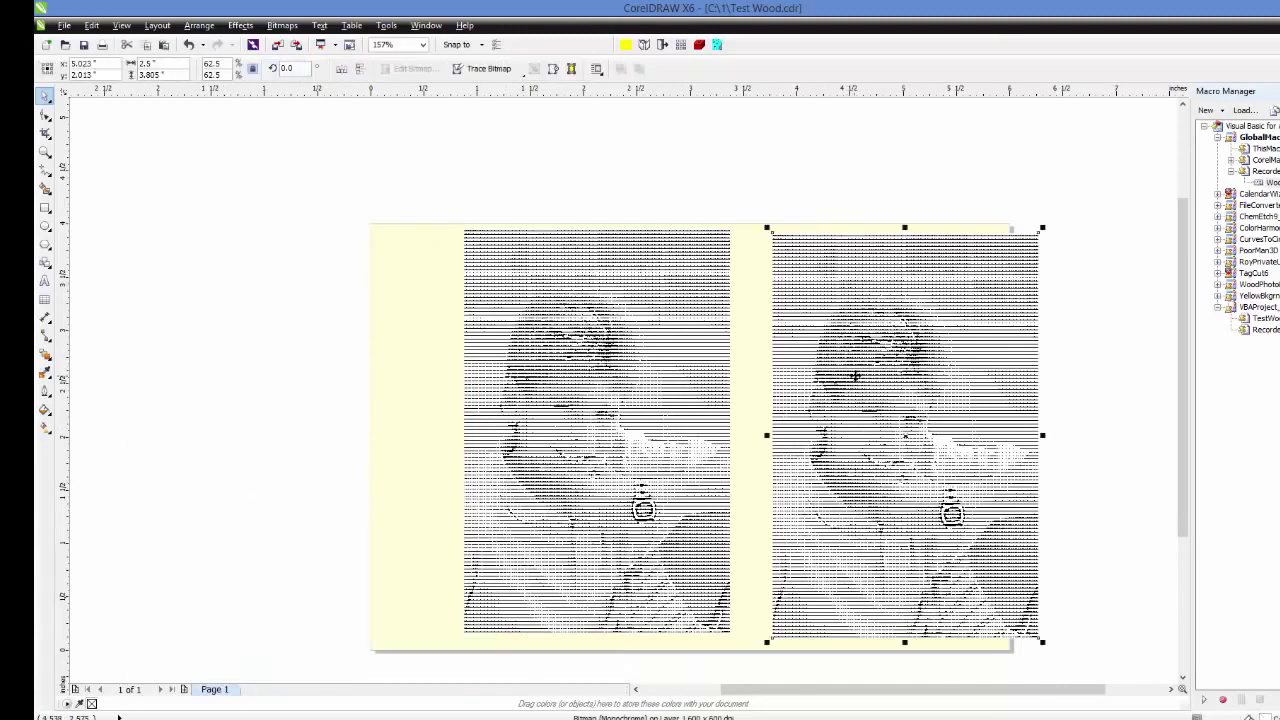
{"action": "key", "text": "Delete"}
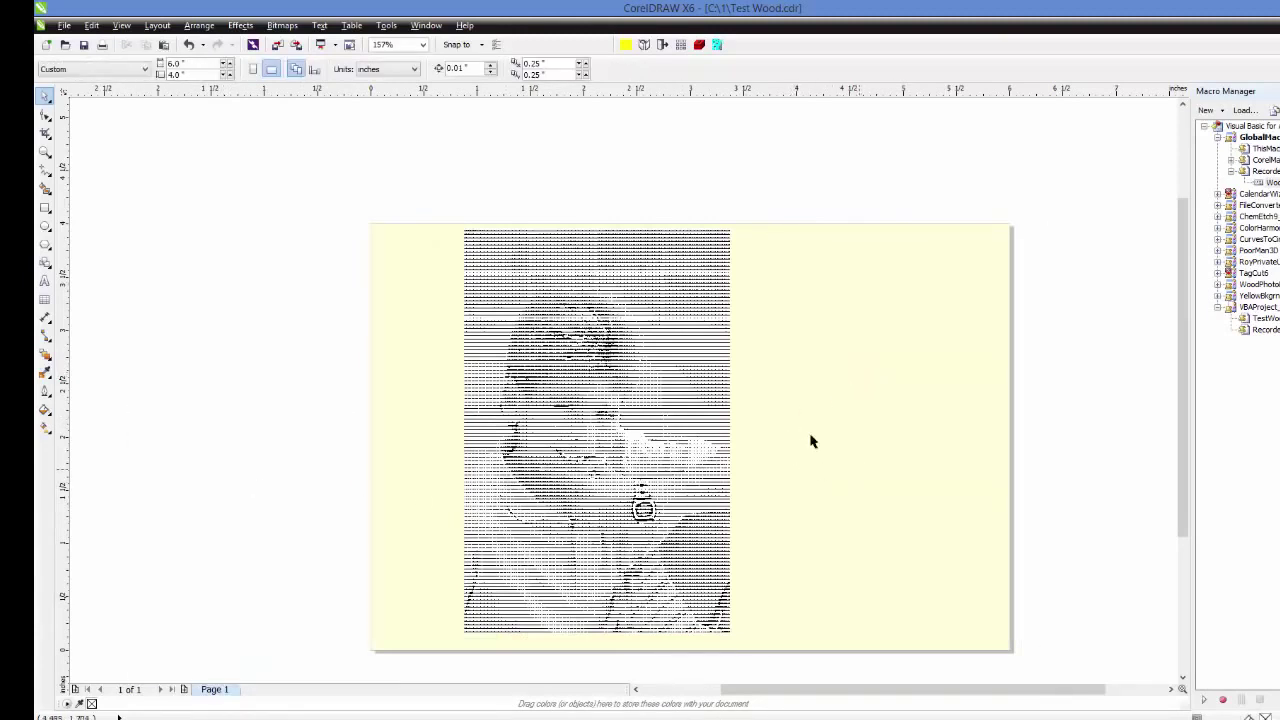
{"action": "left_click", "coordinate": [254, 70]}
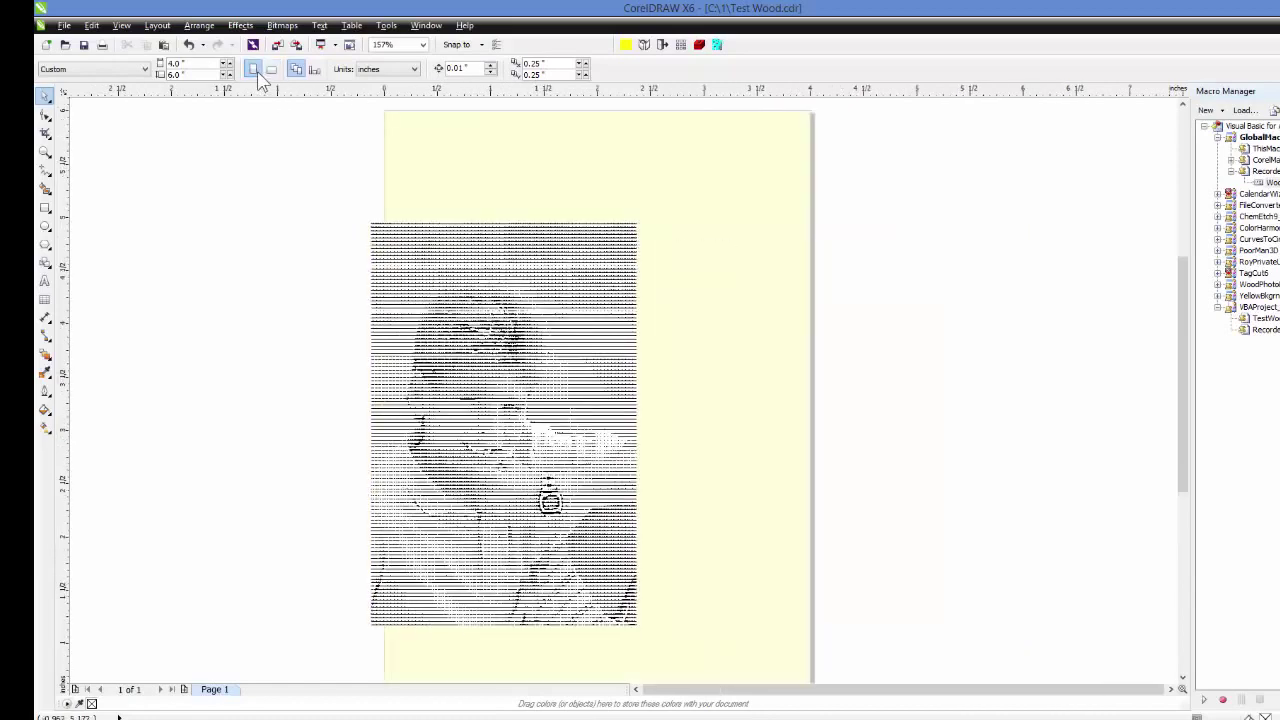
Move the halftone photo to about x 1.99, y 3.73 inches and add the boy's first name below it in 24 pt Arial.
{"action": "left_click_drag", "start_coordinate": [523, 427], "coordinate": [614, 354]}
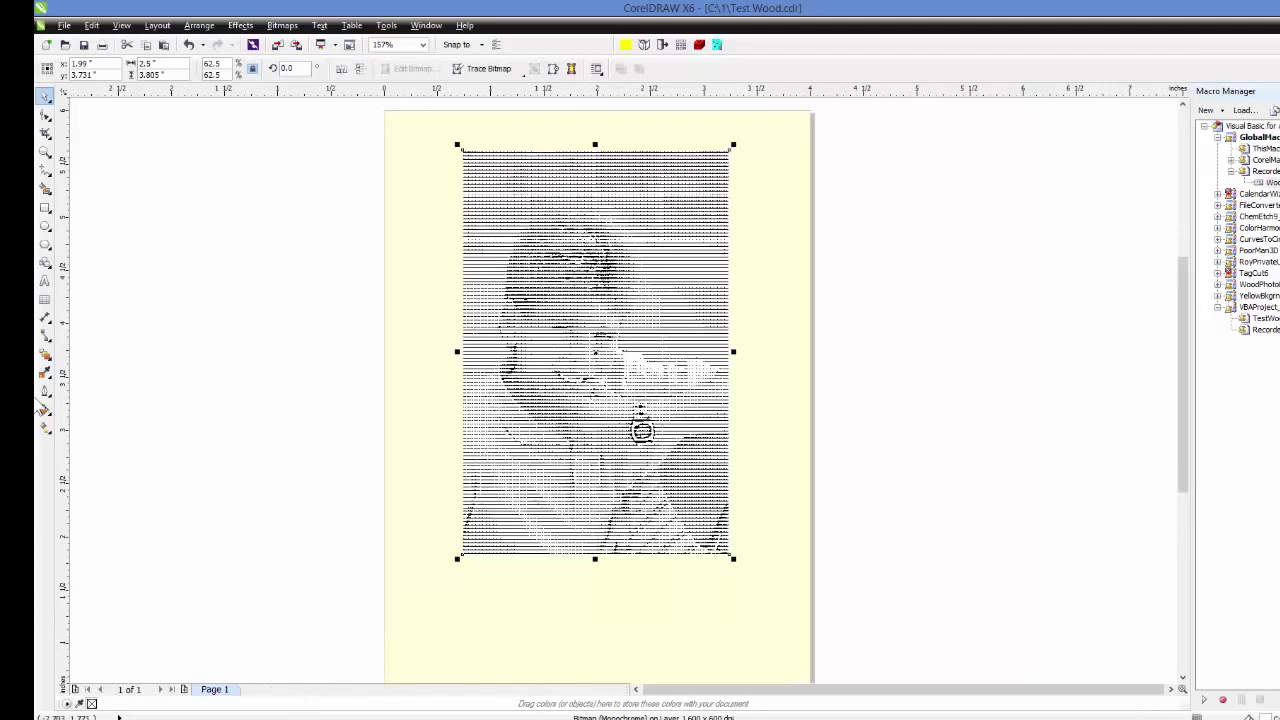
{"action": "left_click", "coordinate": [46, 283]}
{"action": "left_click", "coordinate": [587, 630]}
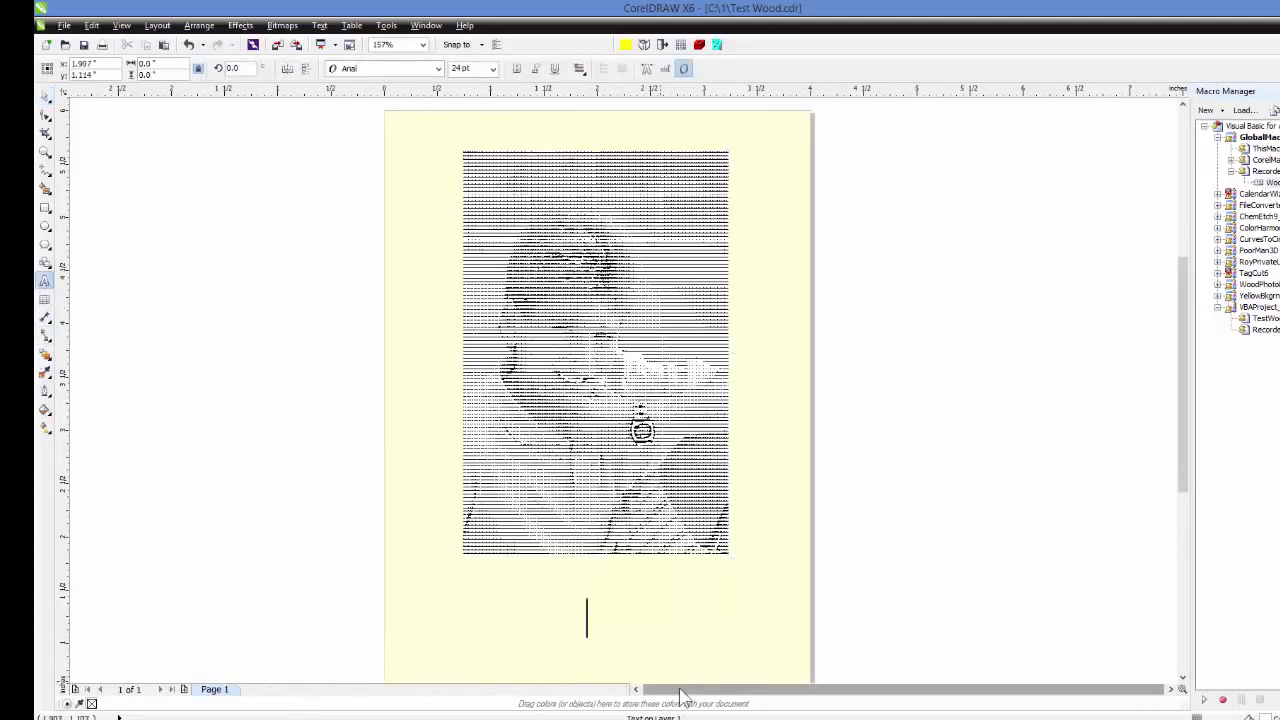
{"action": "type", "text": "Timmy"}
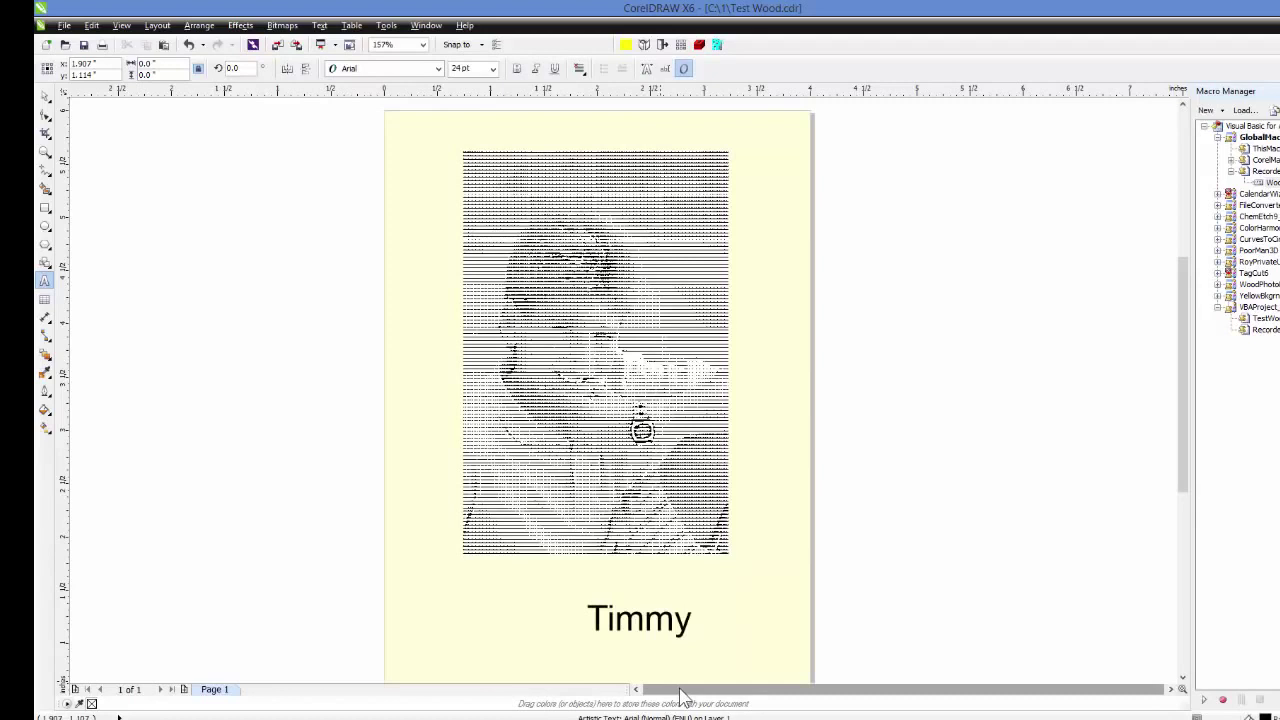
Center the name text on the page, then move it straight down below the photo to about y 1.31 inches.
{"action": "key", "text": "ctrl+space"}
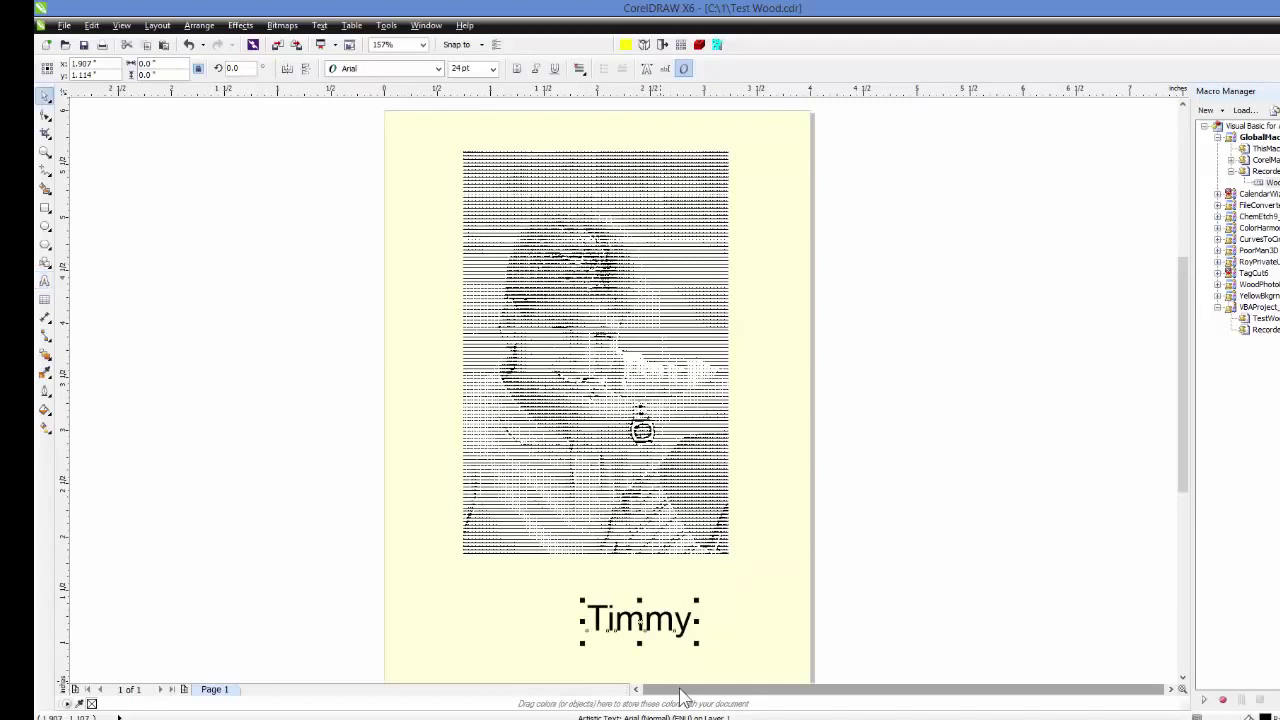
{"action": "key", "text": "p"}
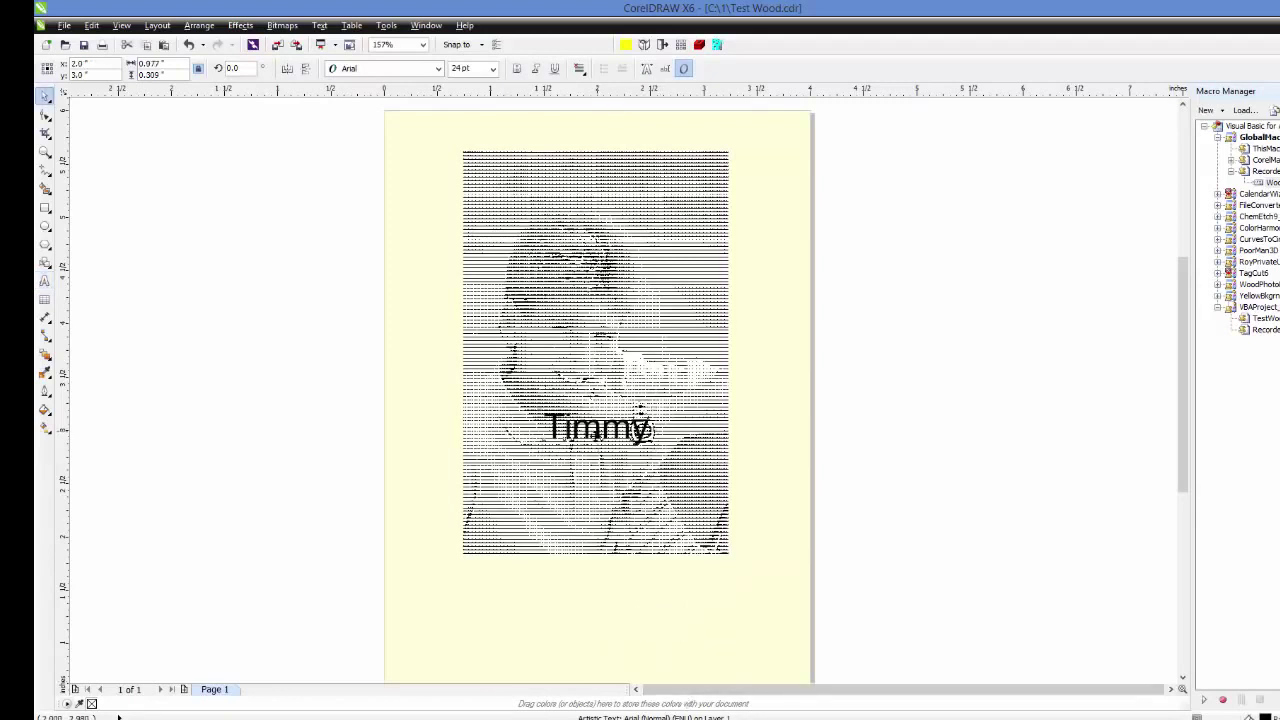
{"action": "left_click_drag", "start_coordinate": [598, 433], "coordinate": [596, 612]}
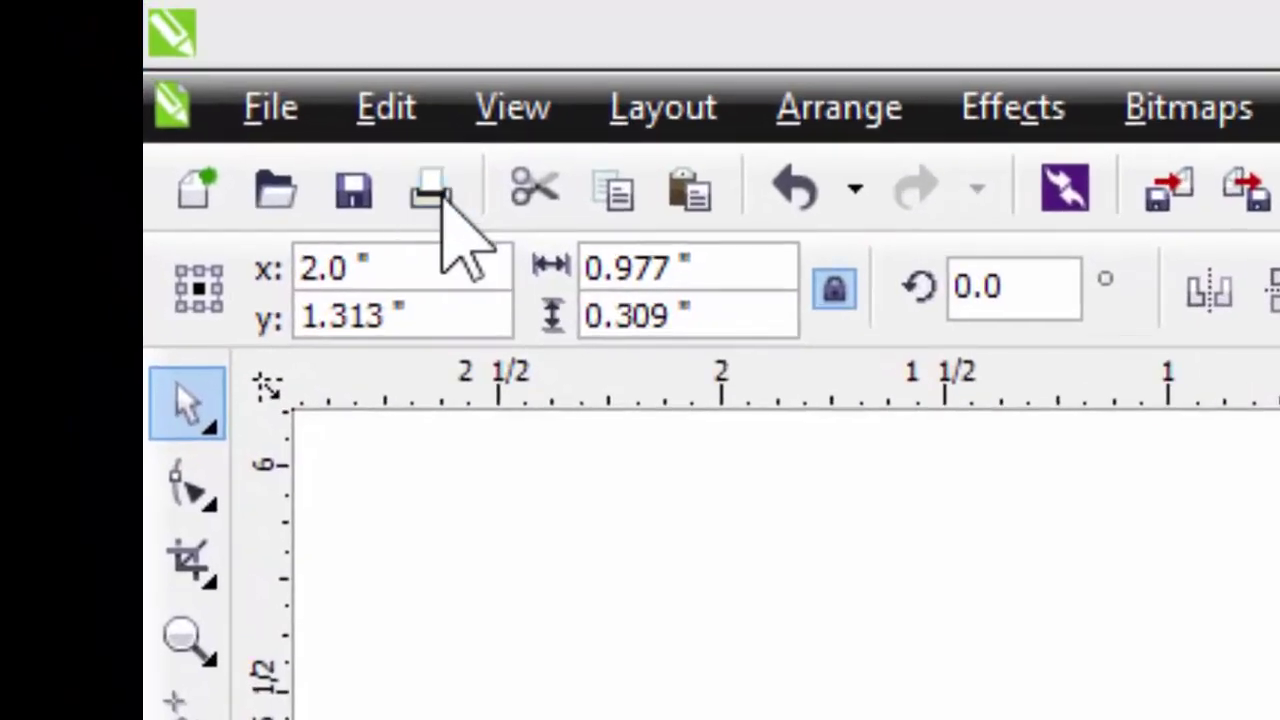
Start printing the drawing, choose the Helix 9.02 on 165 laser as the printer and open its preferences.
{"action": "left_click", "coordinate": [443, 196]}
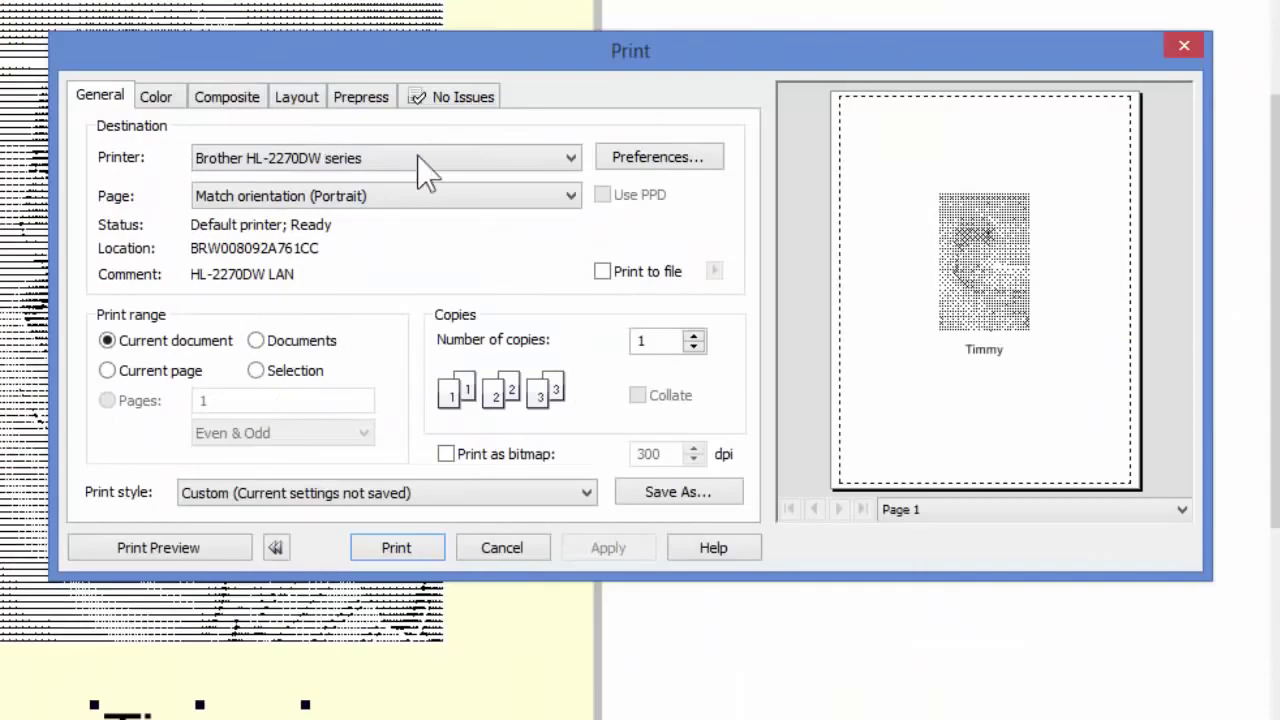
{"action": "left_click", "coordinate": [451, 160]}
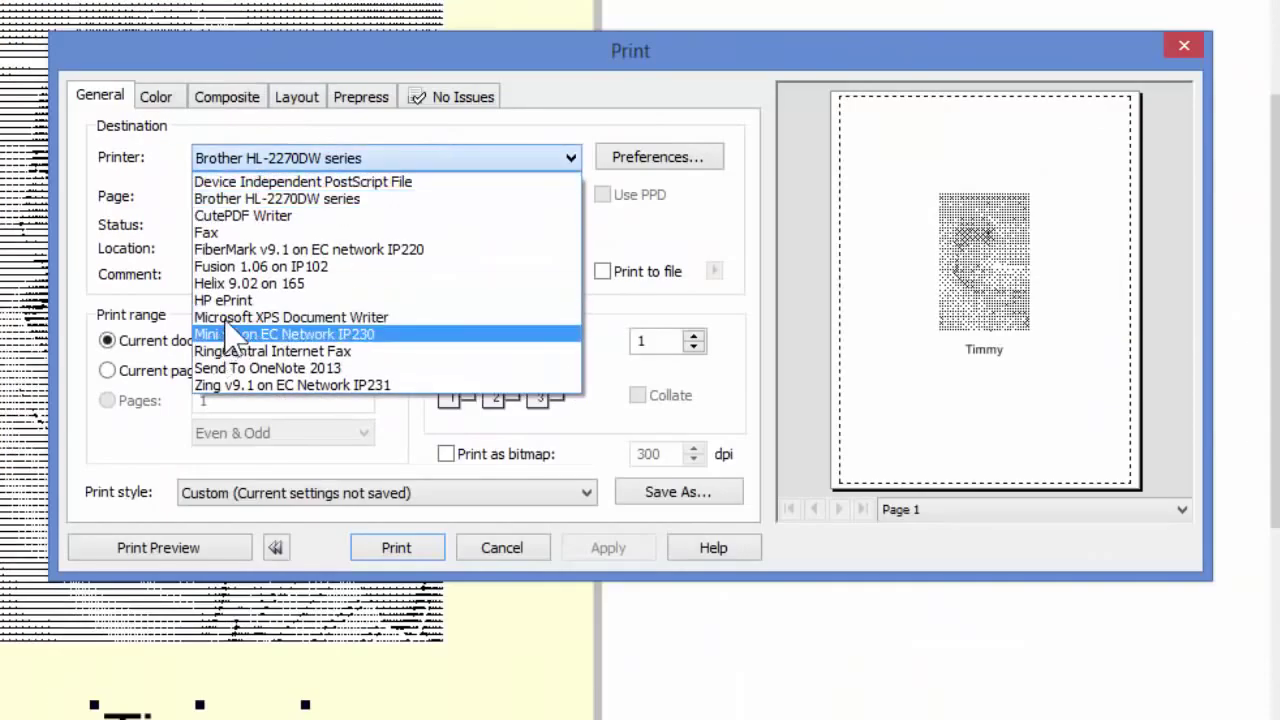
{"action": "left_click", "coordinate": [228, 284]}
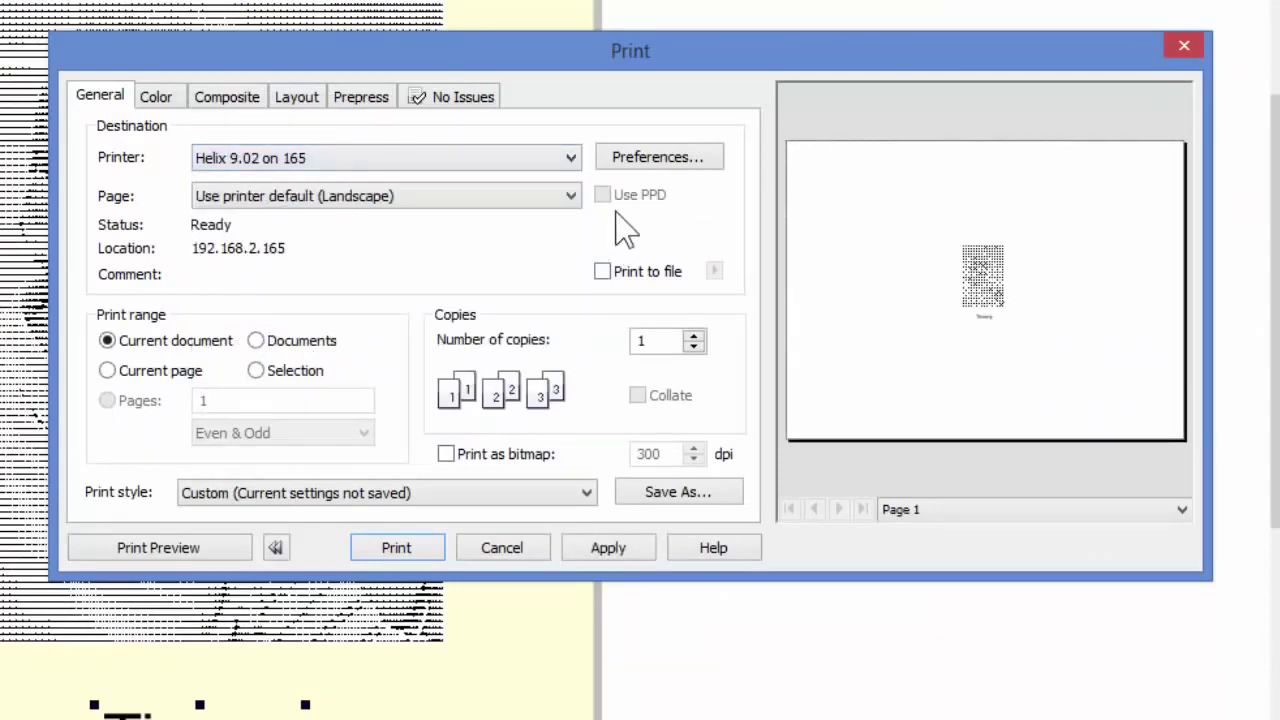
{"action": "left_click", "coordinate": [680, 160]}
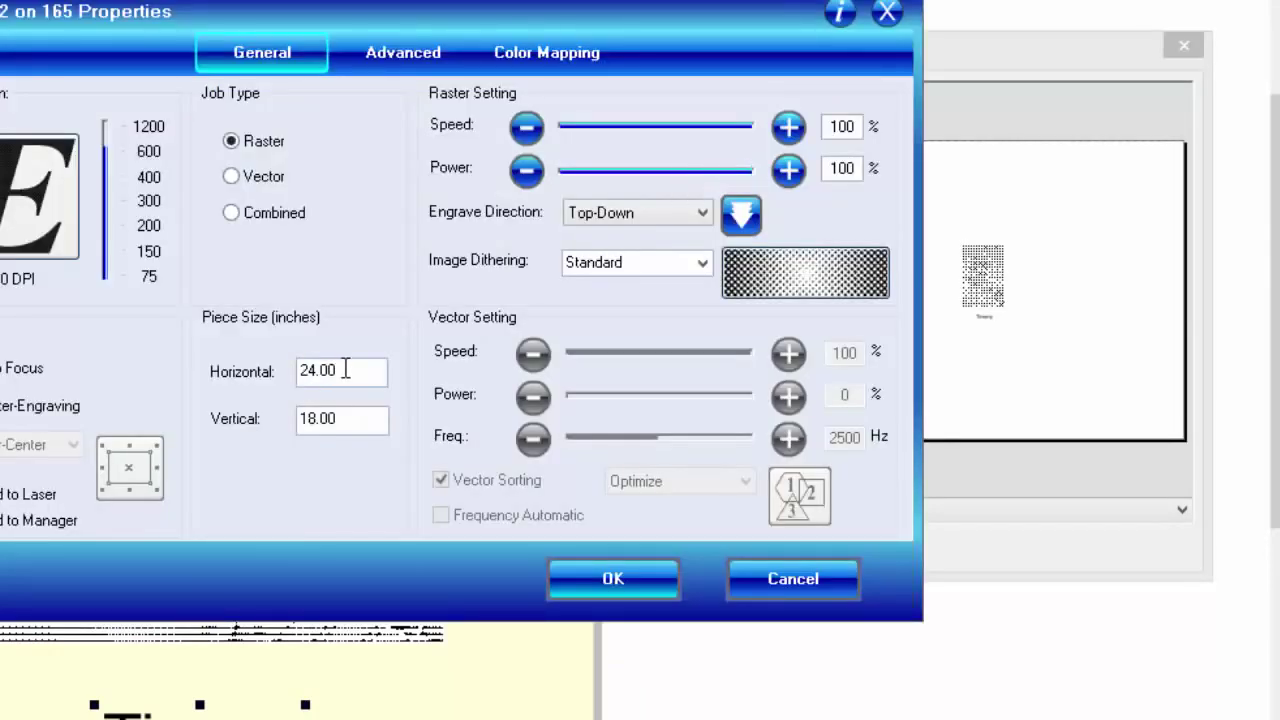
Set the laser's piece size to 4 inches horizontal and 6 inches vertical.
{"action": "double_click", "coordinate": [345, 369]}
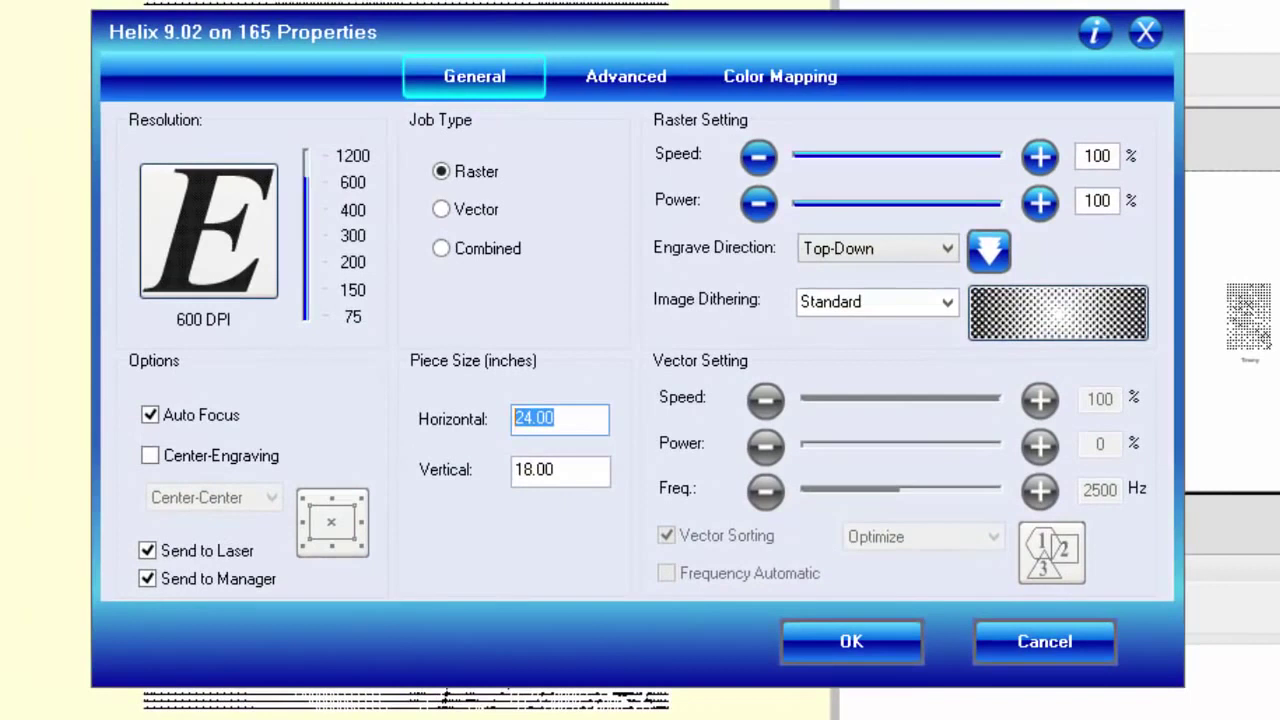
{"action": "type", "text": "4"}
{"action": "key", "text": "Tab"}
{"action": "type", "text": "6"}
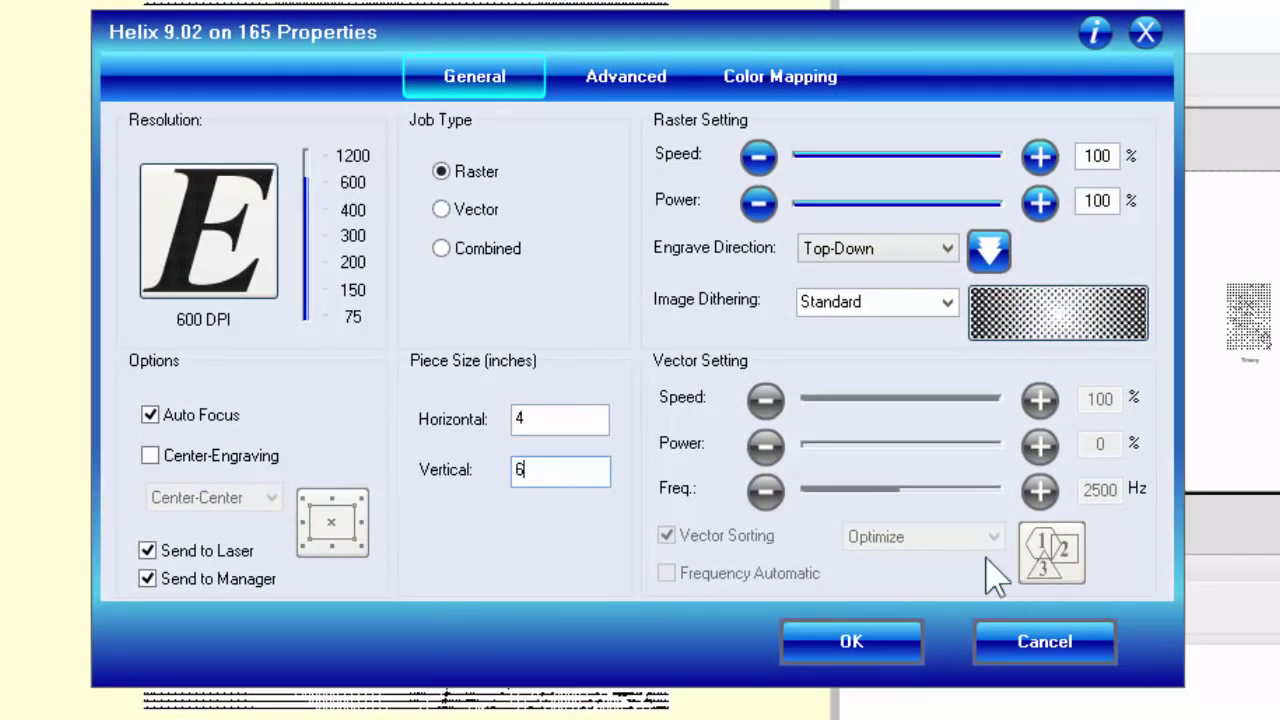
Configure the raster settings with Jarvis dithering, Bottom-Up engrave direction and 70% speed, and accept the laser preferences.
{"action": "left_click", "coordinate": [945, 303]}
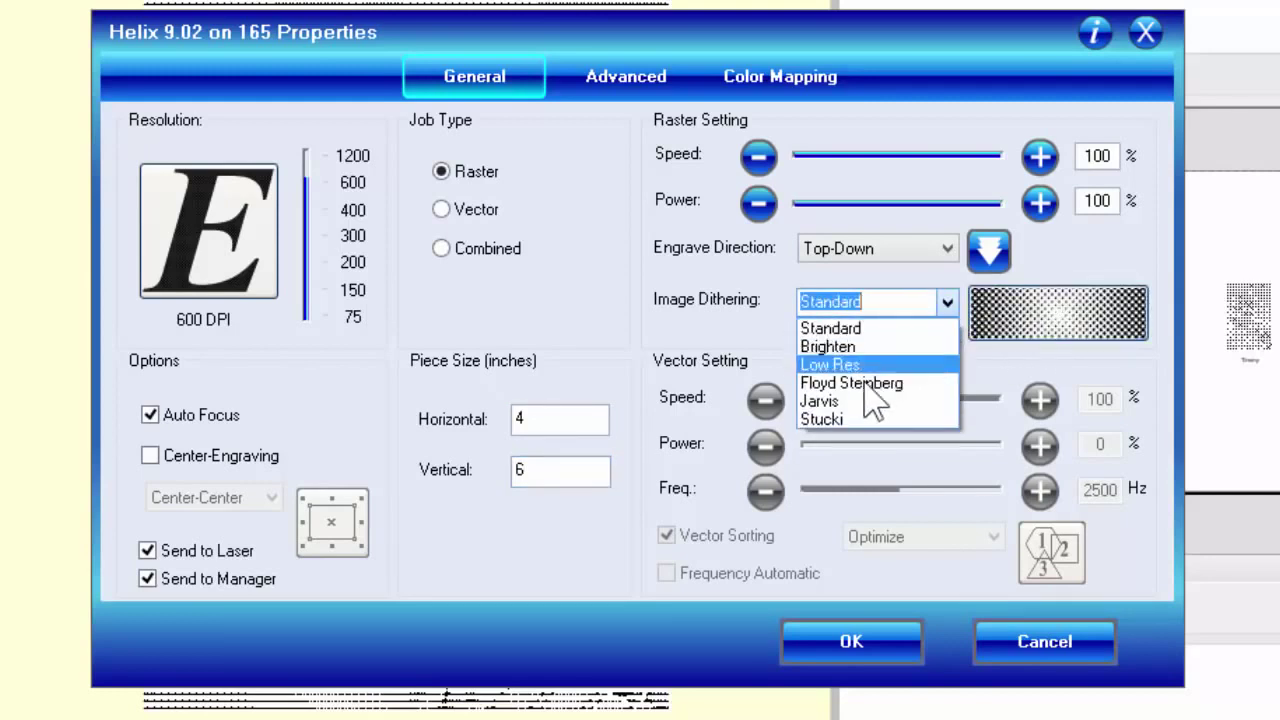
{"action": "key", "text": "Escape"}
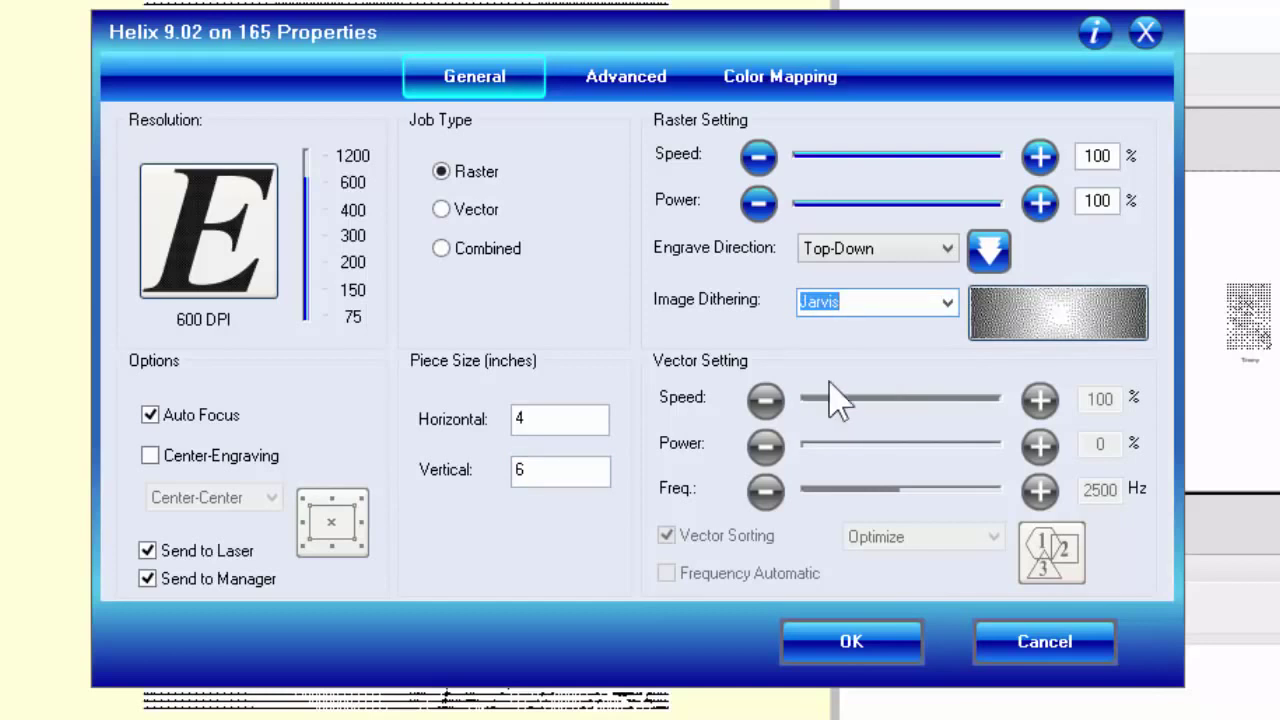
{"action": "left_click", "coordinate": [990, 258]}
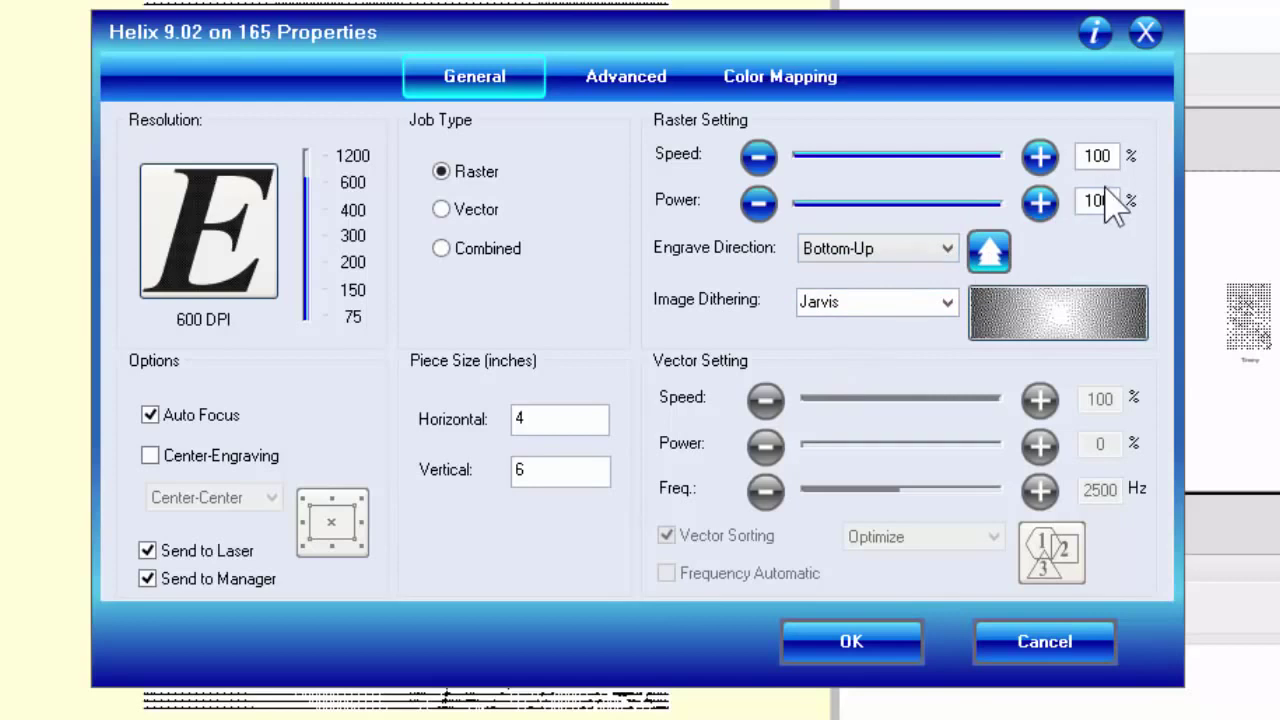
{"action": "left_click_drag", "start_coordinate": [1108, 155], "coordinate": [1040, 183]}
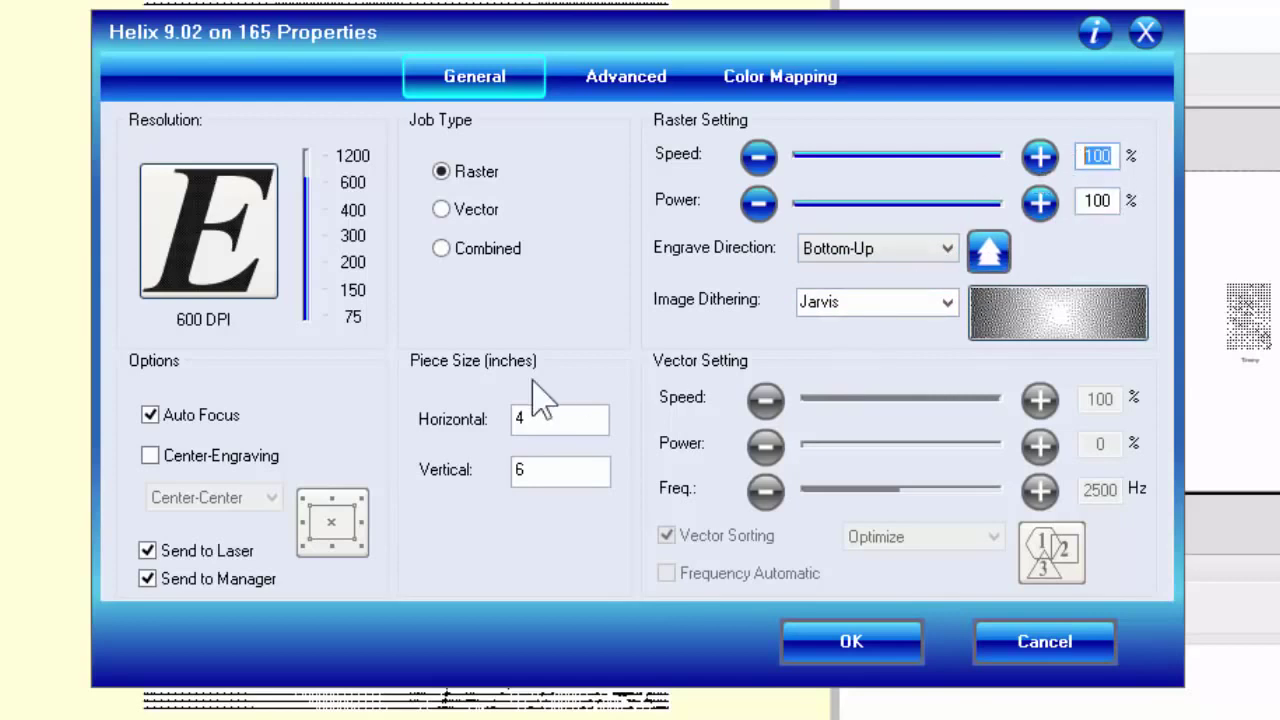
{"action": "type", "text": "70"}
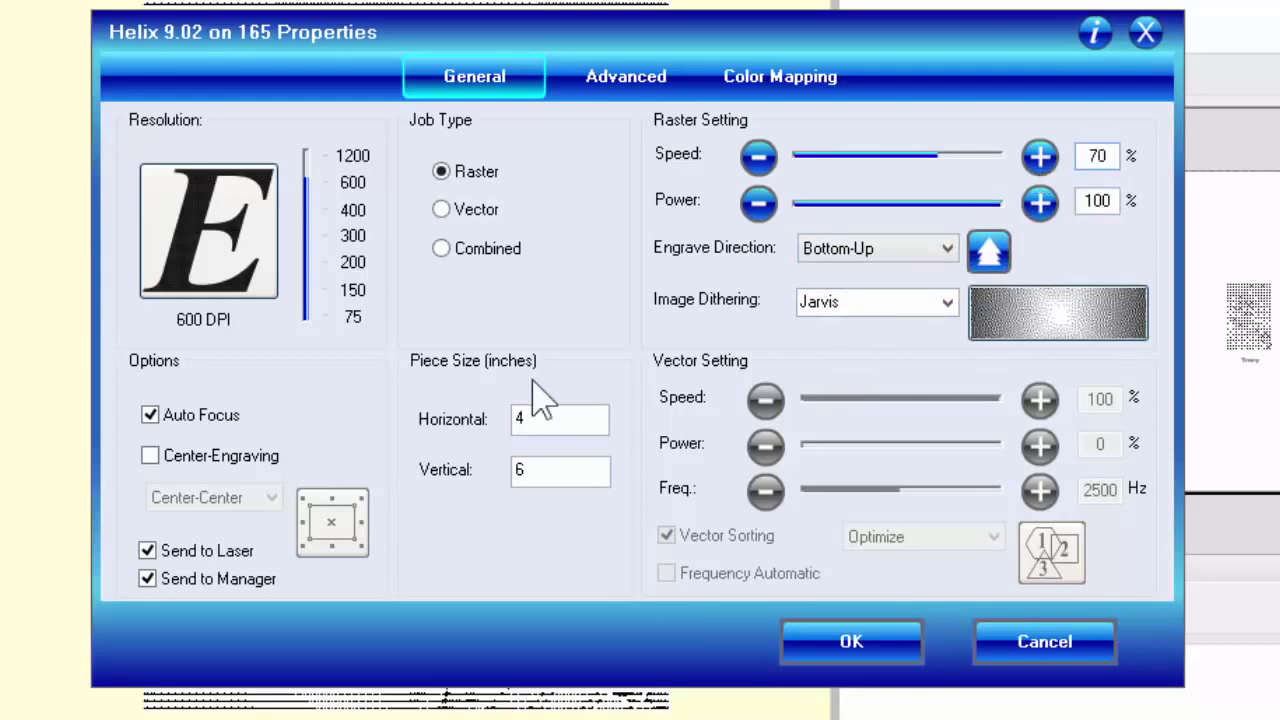
{"action": "left_click", "coordinate": [851, 641]}
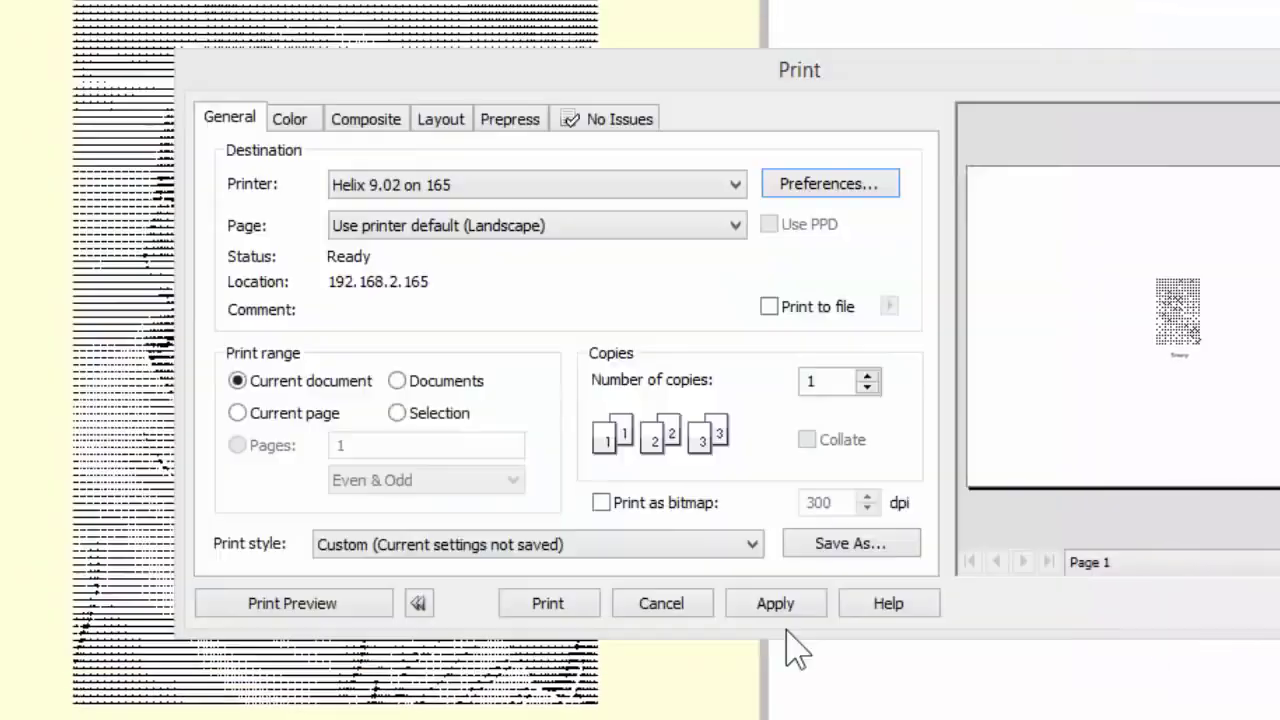